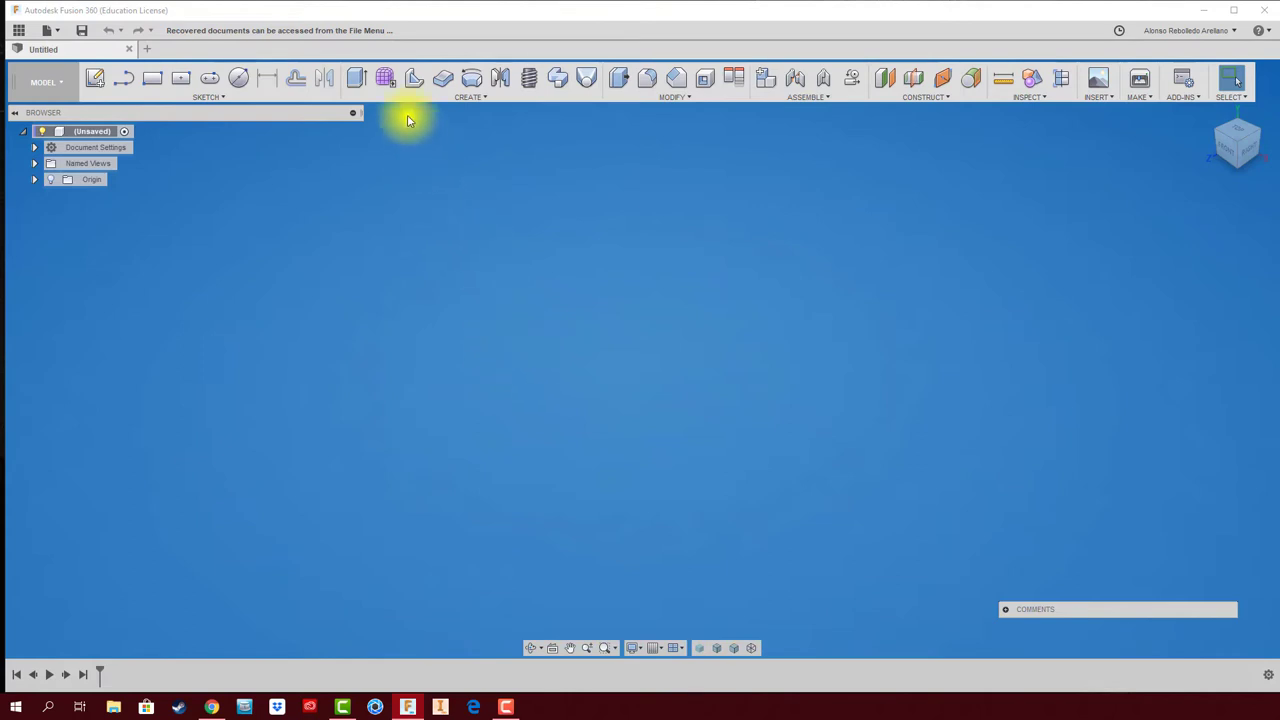
# Start a T-spline box on the ground plane, centred at the origin, about 86.6 × 131.2 × 43.3 mm
pyautogui.click(388, 78)
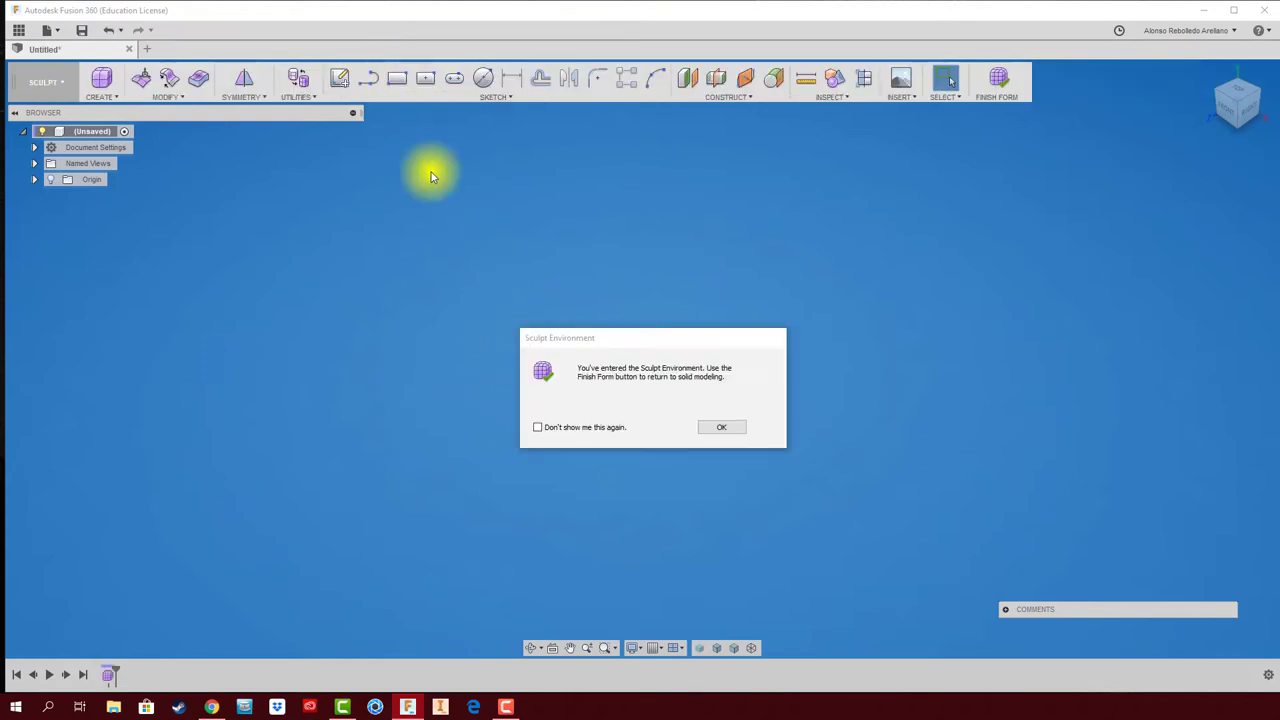
pyautogui.click(718, 426)
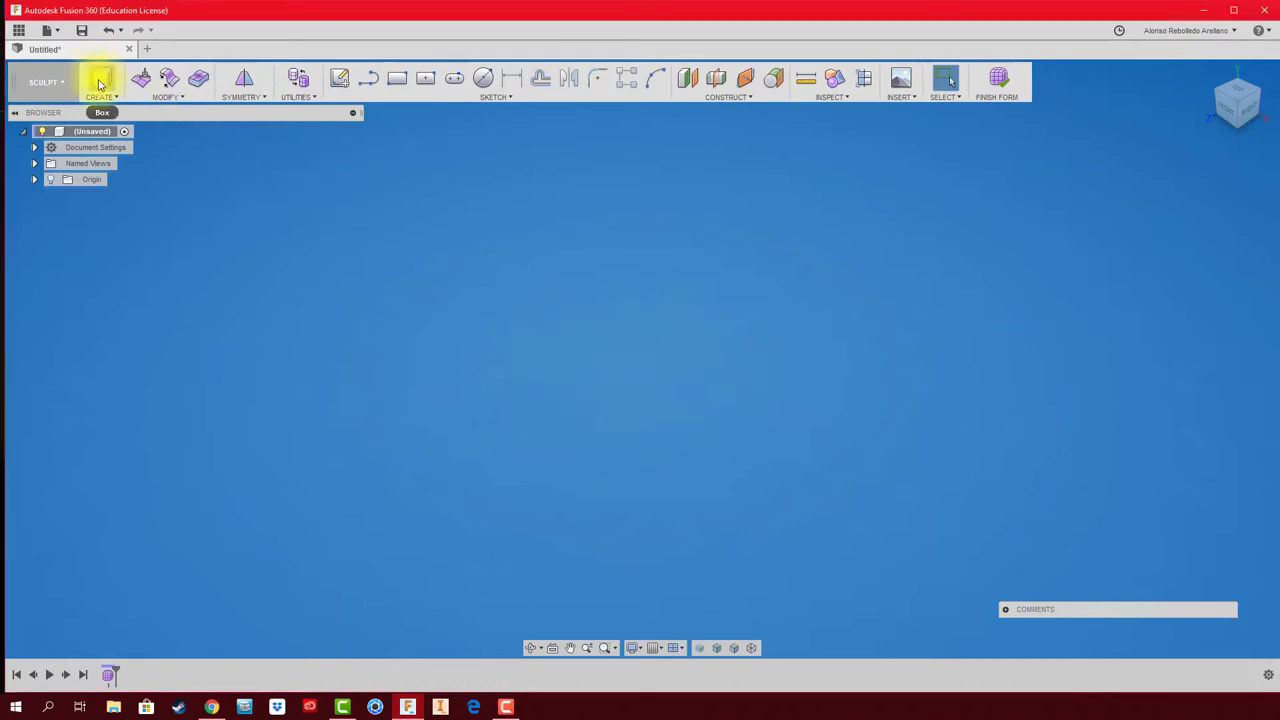
pyautogui.click(116, 101)
pyautogui.click(105, 117)
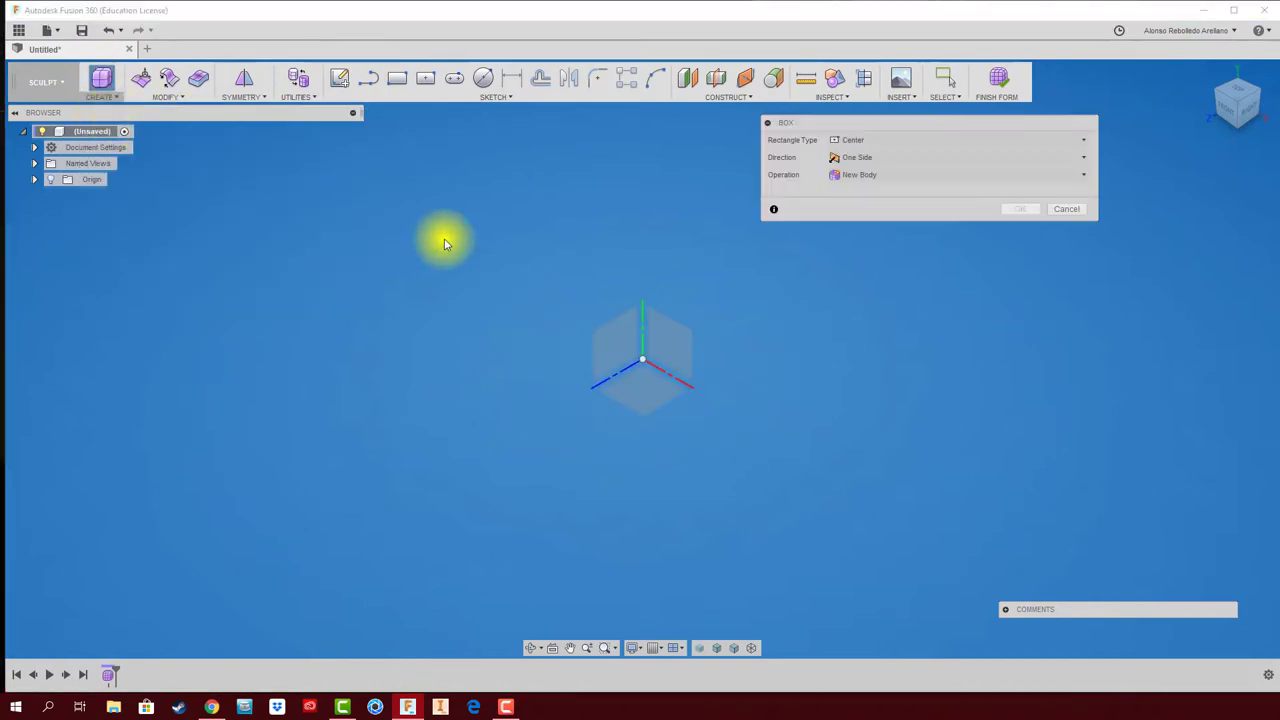
pyautogui.click(646, 391)
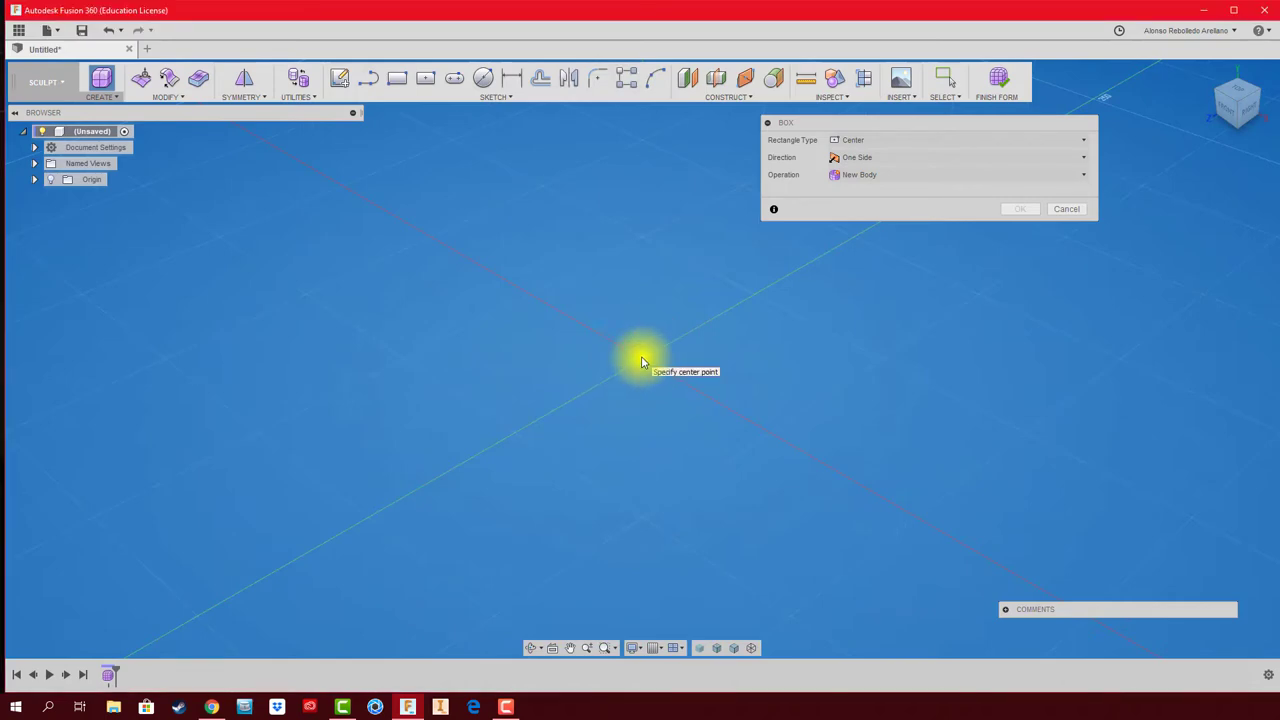
pyautogui.click(642, 359)
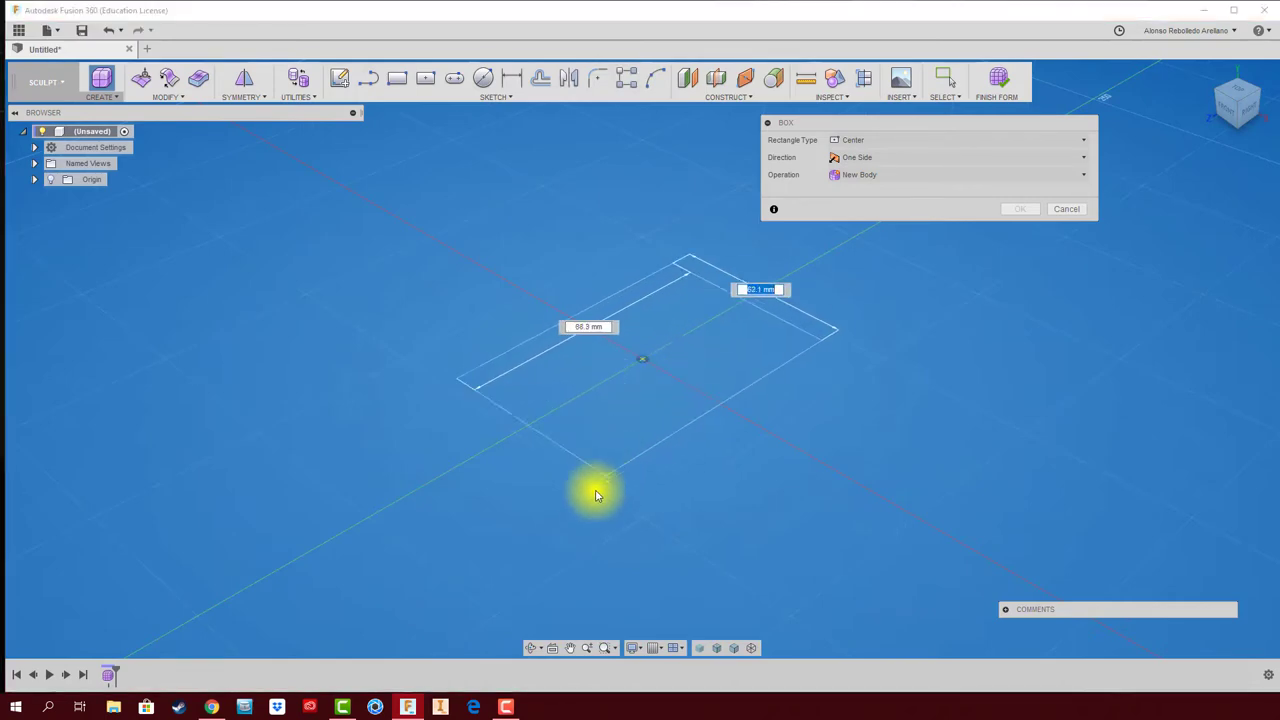
pyautogui.click(581, 540)
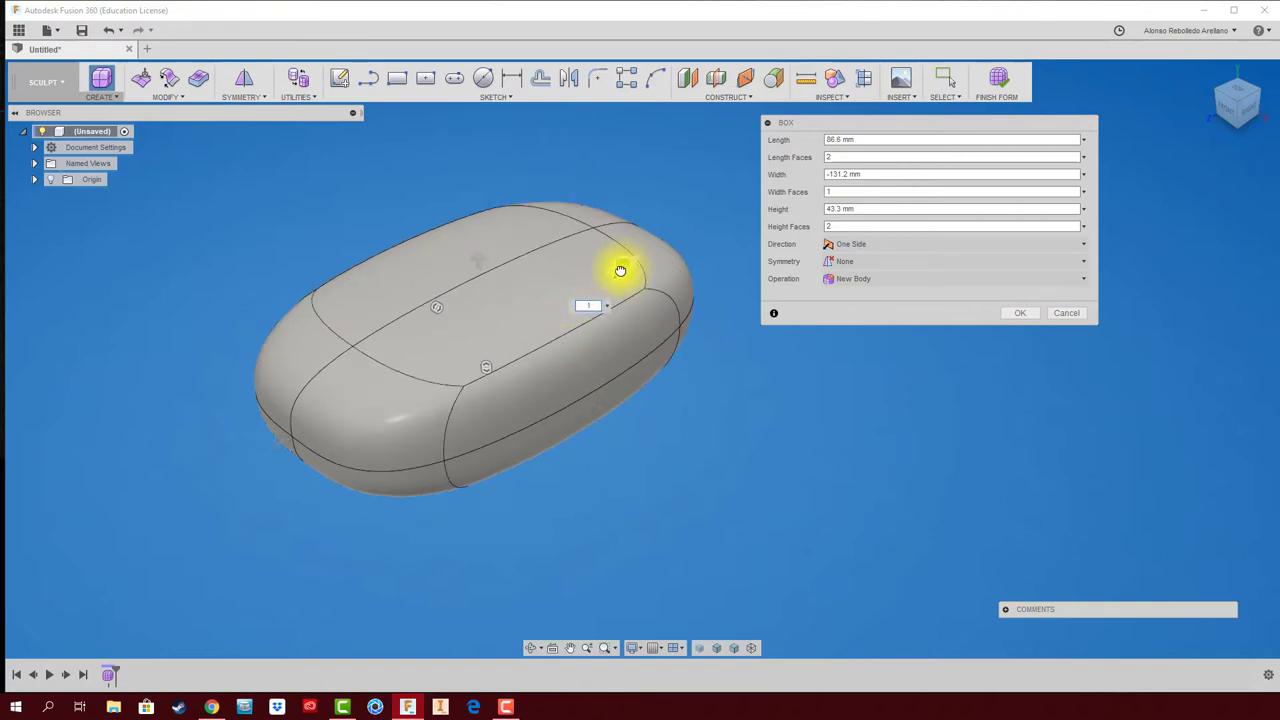
# Set the box's Length, Width and Height Faces to 6 each
pyautogui.moveTo(605, 277); pyautogui.dragTo(467, 325)
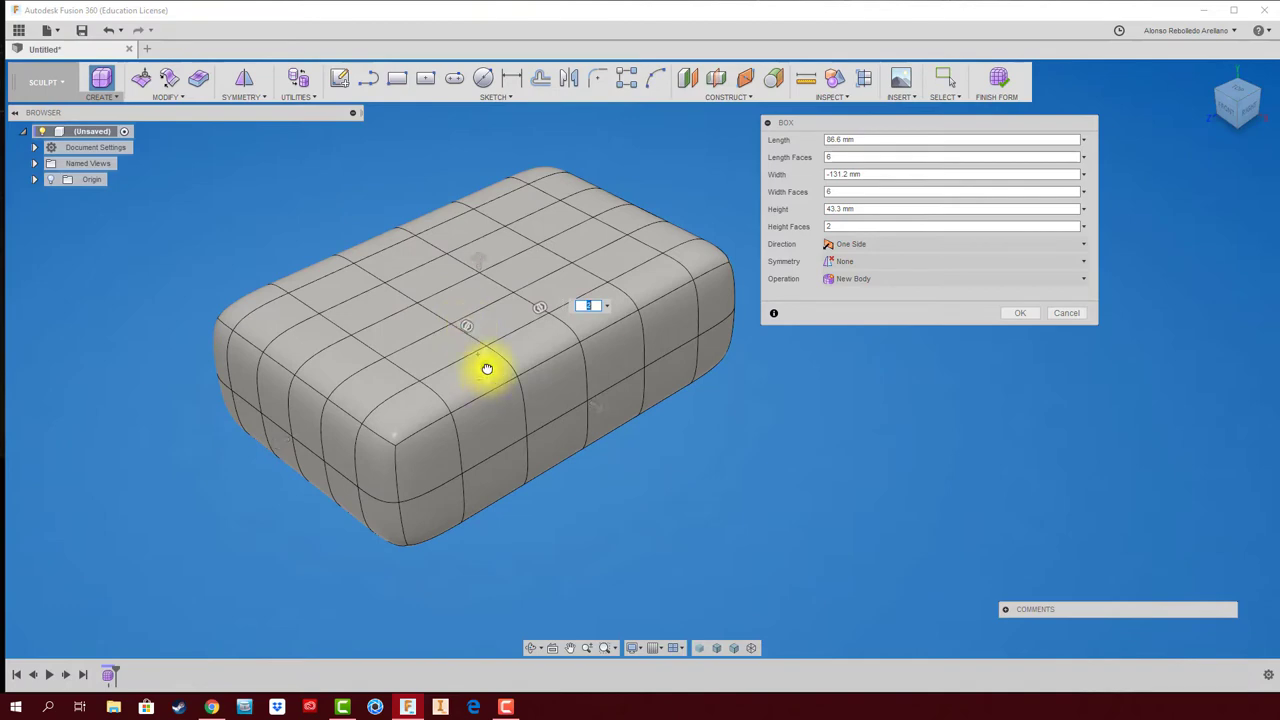
pyautogui.moveTo(489, 375); pyautogui.dragTo(492, 365)
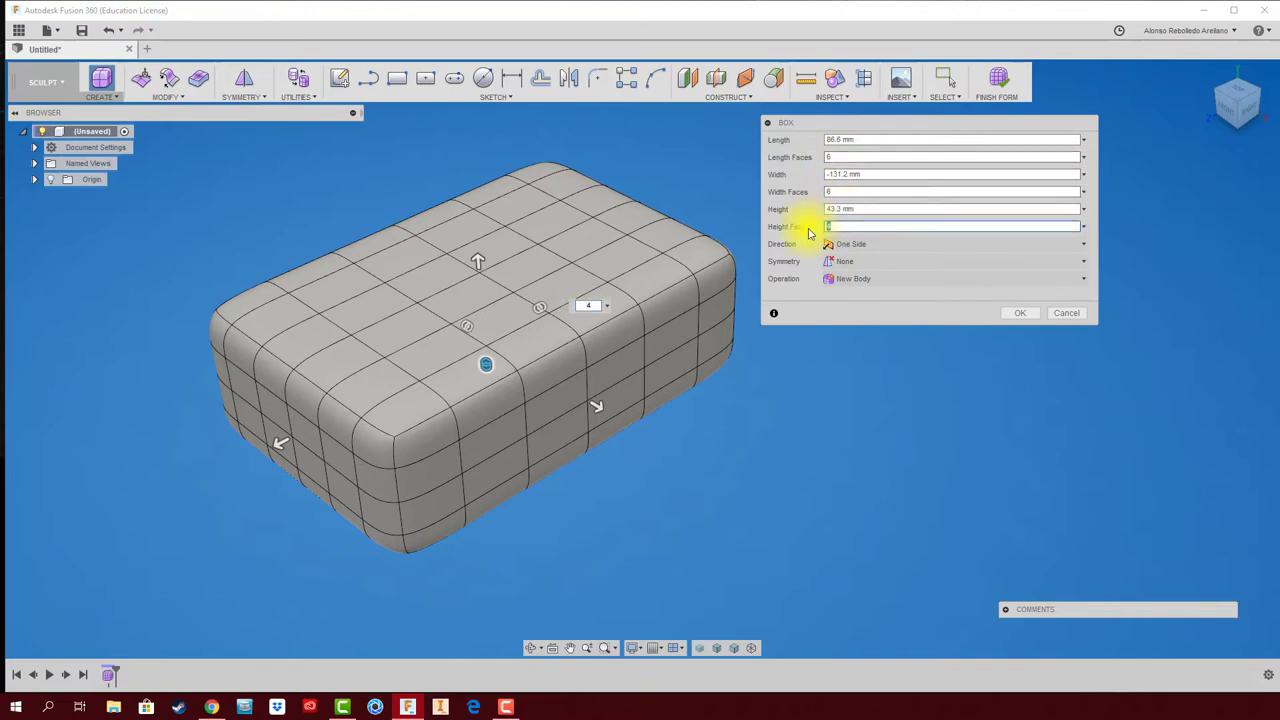
pyautogui.write('6')
pyautogui.press('Return')
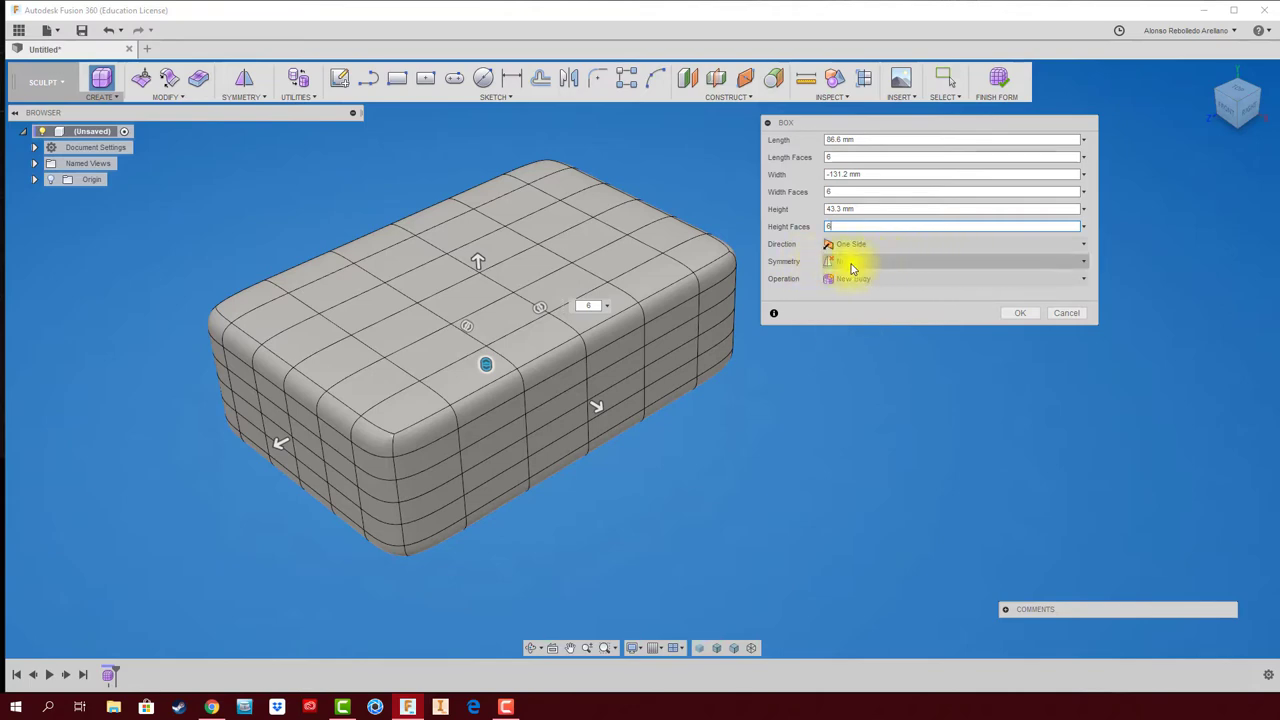
# Set the box's Symmetry type to Mirror
pyautogui.click(900, 262)
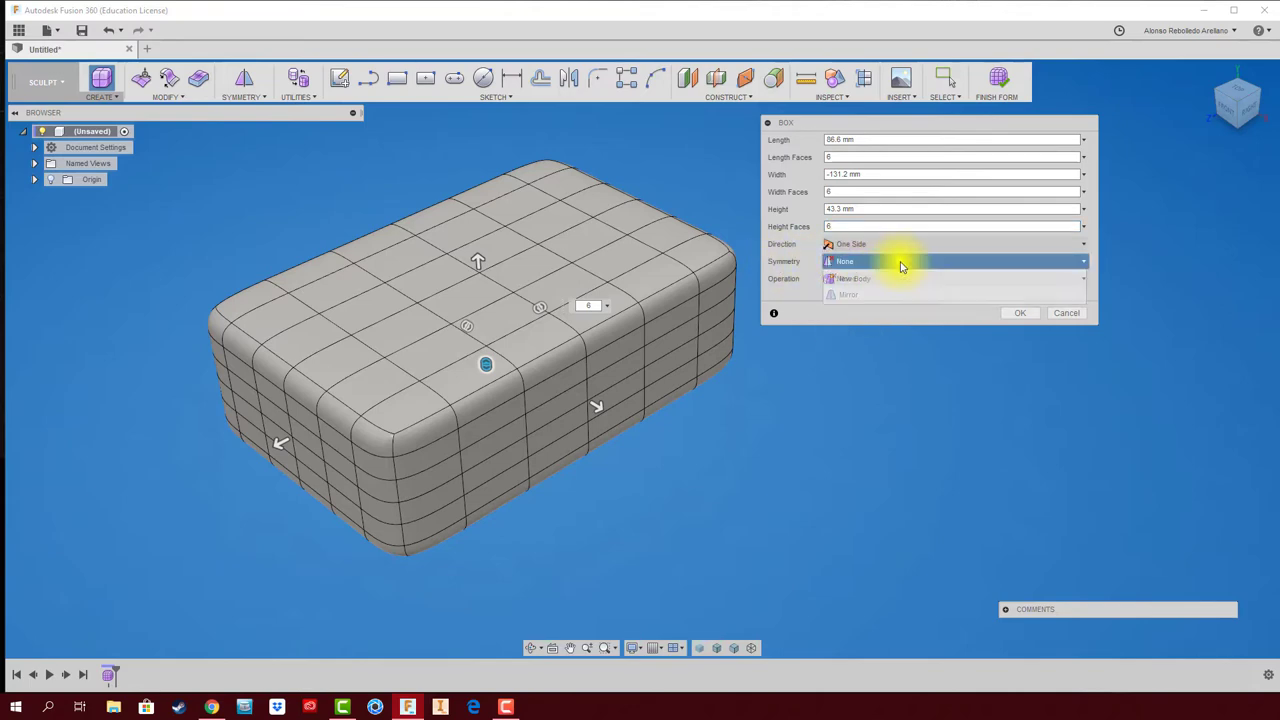
pyautogui.click(848, 295)
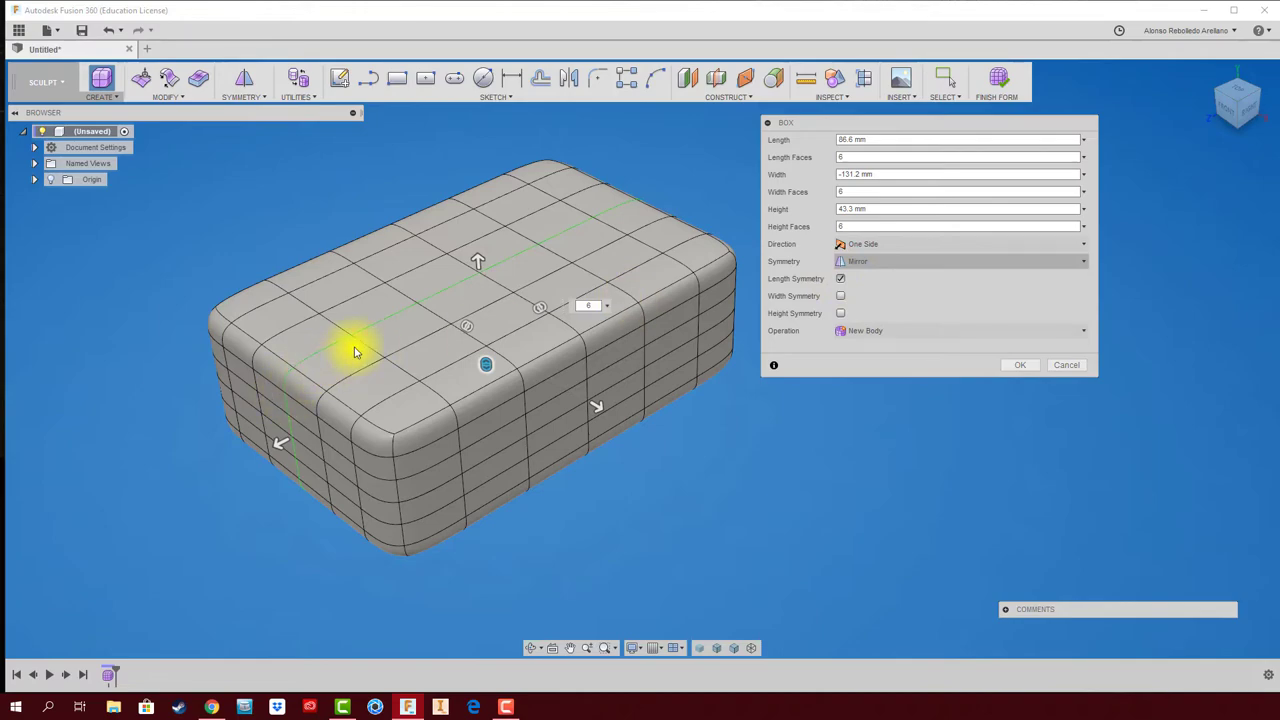
pyautogui.keyDown('shift'); pyautogui.moveTo(355, 350); pyautogui.dragTo(623, 277, button='middle'); pyautogui.keyUp('shift')
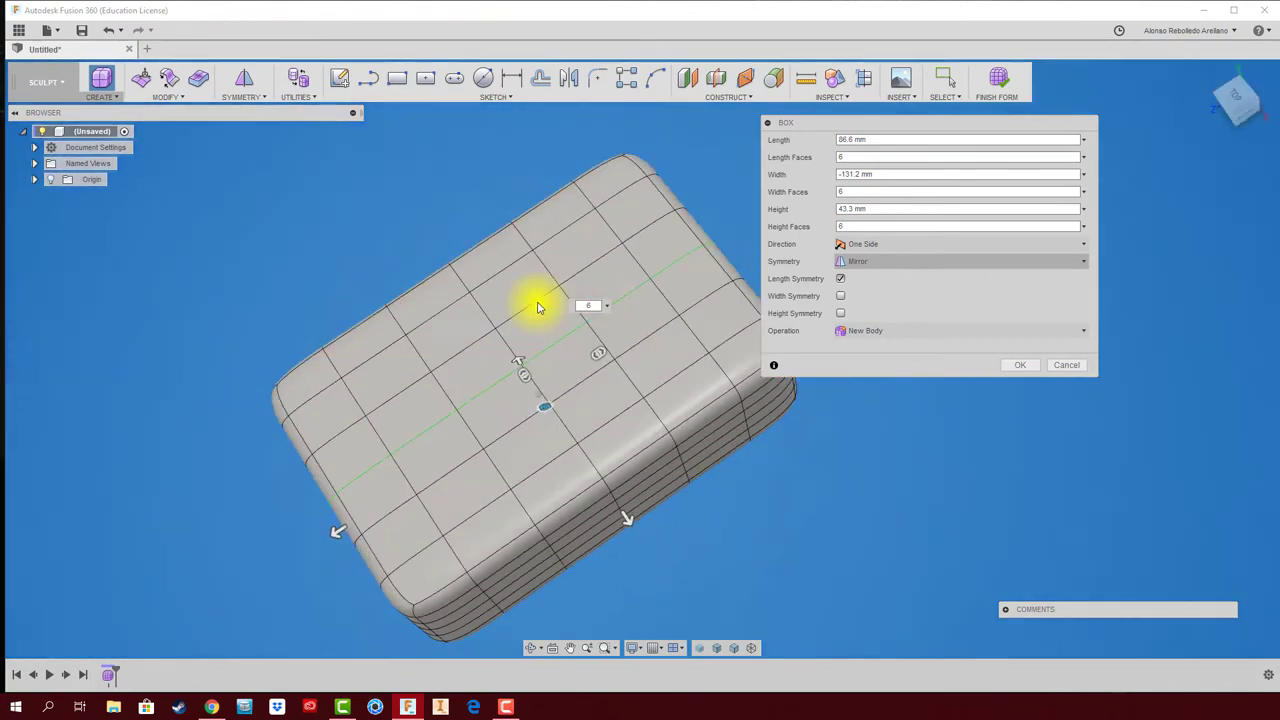
pyautogui.keyDown('shift'); pyautogui.moveTo(623, 277); pyautogui.dragTo(823, 294, button='middle'); pyautogui.keyUp('shift')
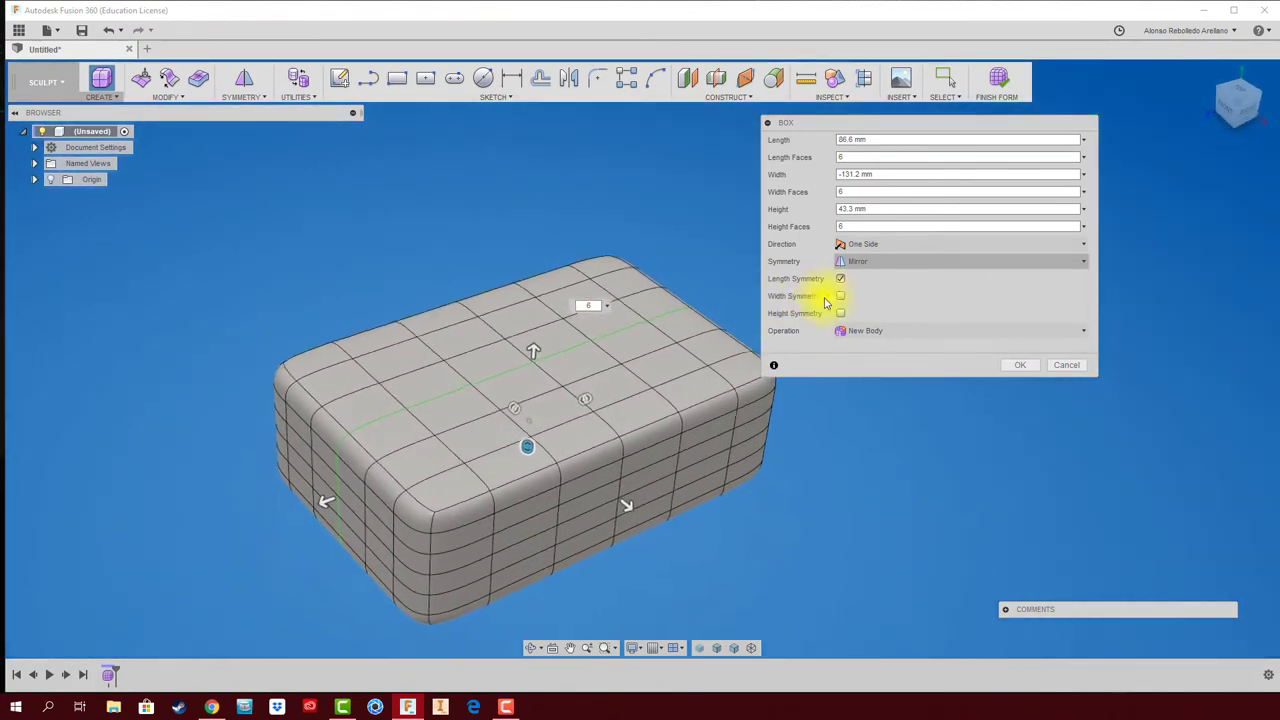
# Leave only Length symmetry checked and create the box as a T-spline body
pyautogui.click(840, 296)
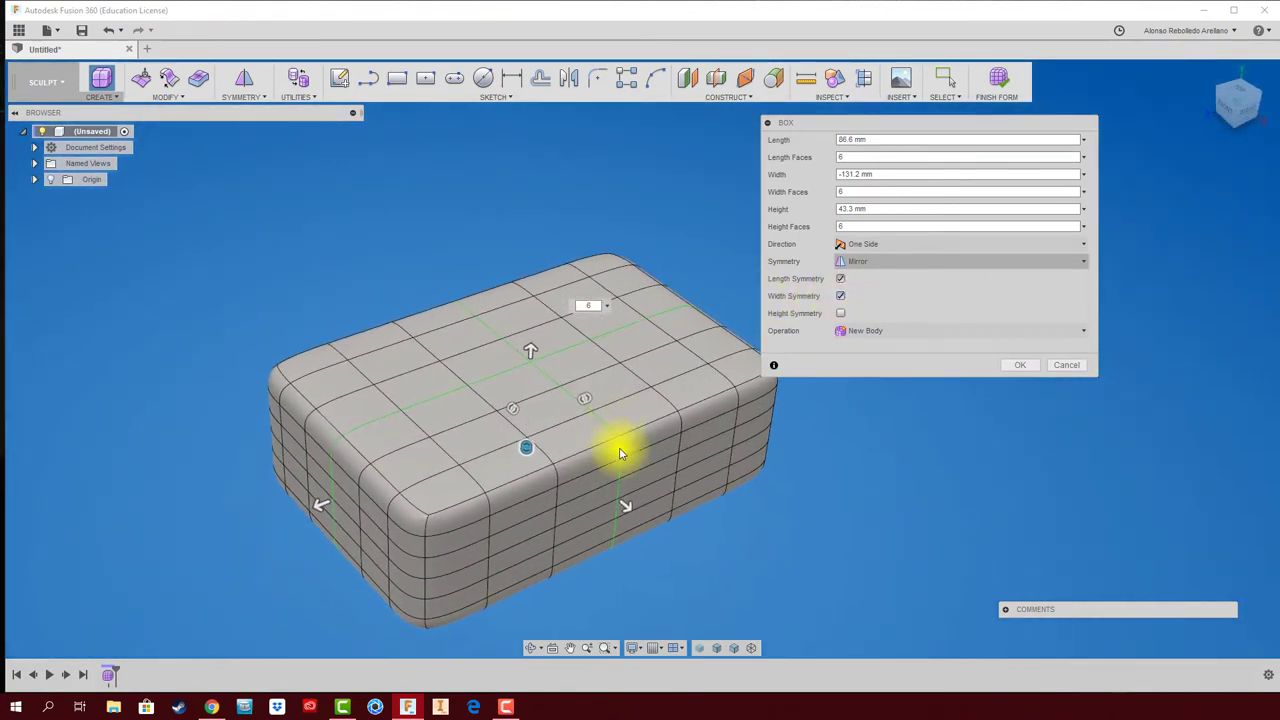
pyautogui.moveTo(620, 449)
pyautogui.keyDown('shift'); pyautogui.mouseDown(button='middle')
pyautogui.moveTo(609, 463)
pyautogui.moveTo(521, 458)
pyautogui.moveTo(502, 431)
pyautogui.mouseUp(button='middle'); pyautogui.keyUp('shift')
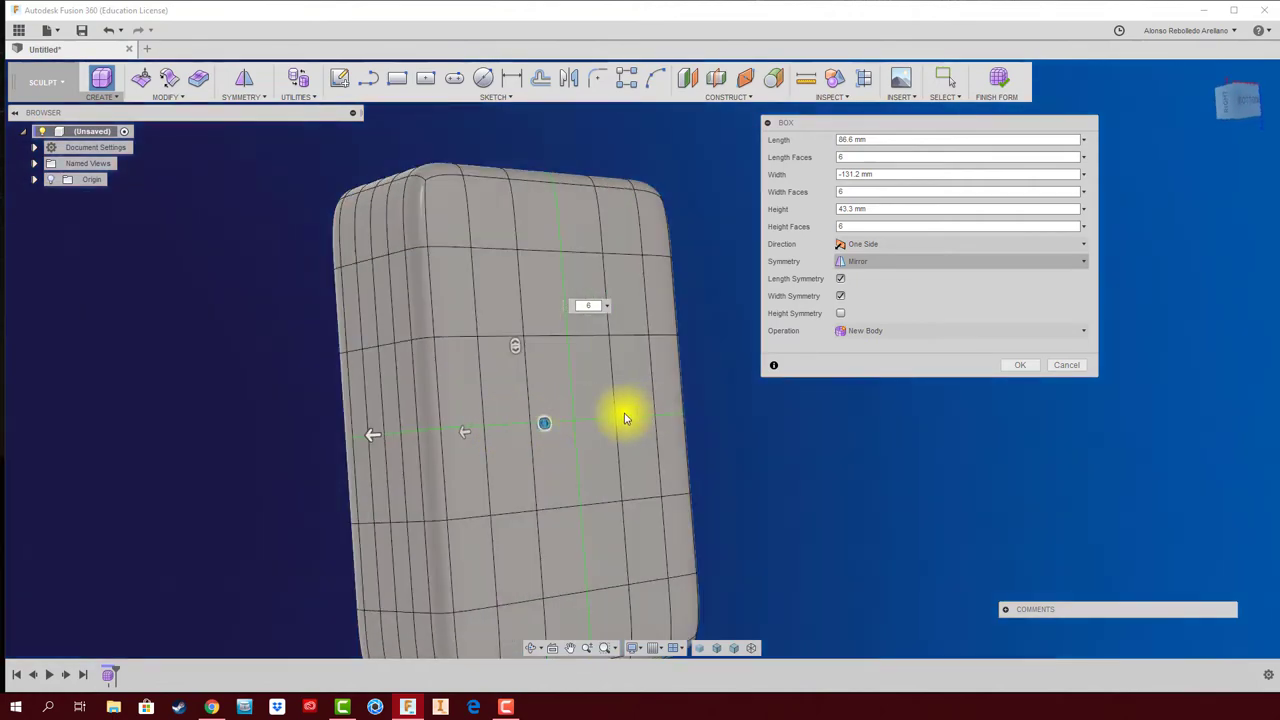
pyautogui.moveTo(623, 418)
pyautogui.keyDown('shift'); pyautogui.mouseDown(button='middle')
pyautogui.moveTo(423, 437)
pyautogui.moveTo(623, 346)
pyautogui.moveTo(846, 314)
pyautogui.mouseUp(button='middle'); pyautogui.keyUp('shift')
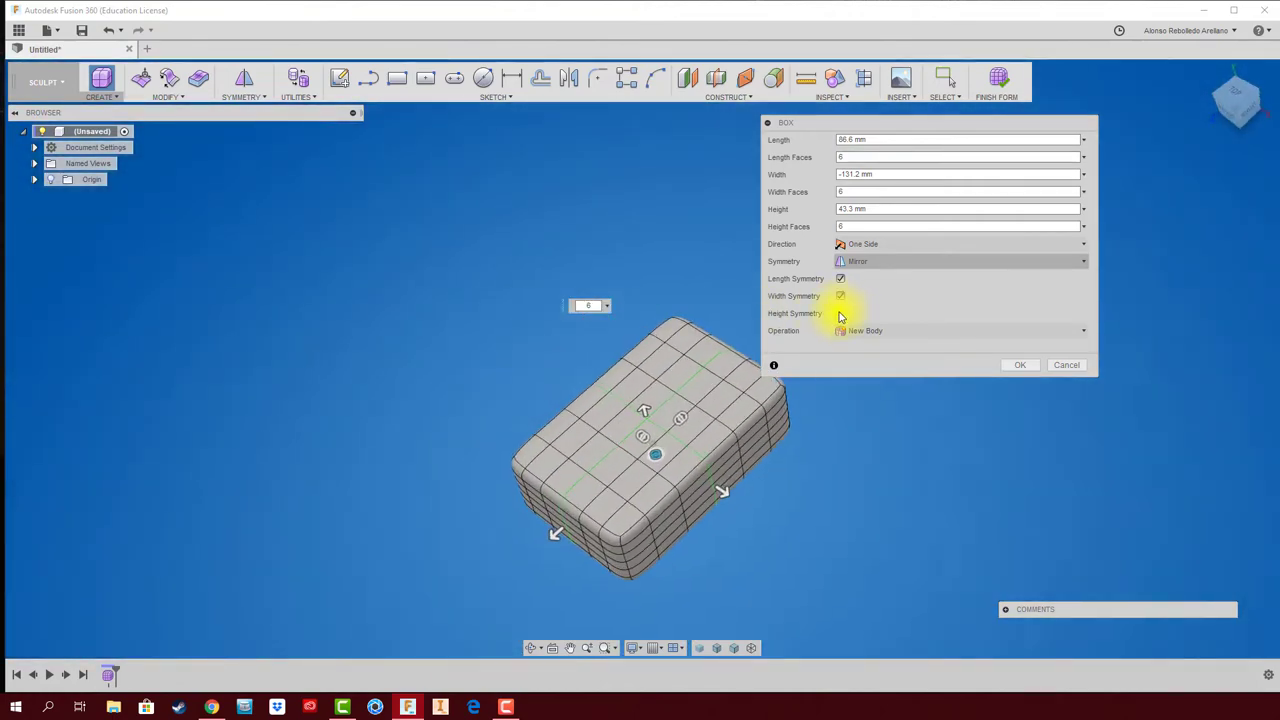
pyautogui.scroll(2, 840, 317)
pyautogui.scroll(2, 840, 317)
pyautogui.scroll(-1, 838, 317)
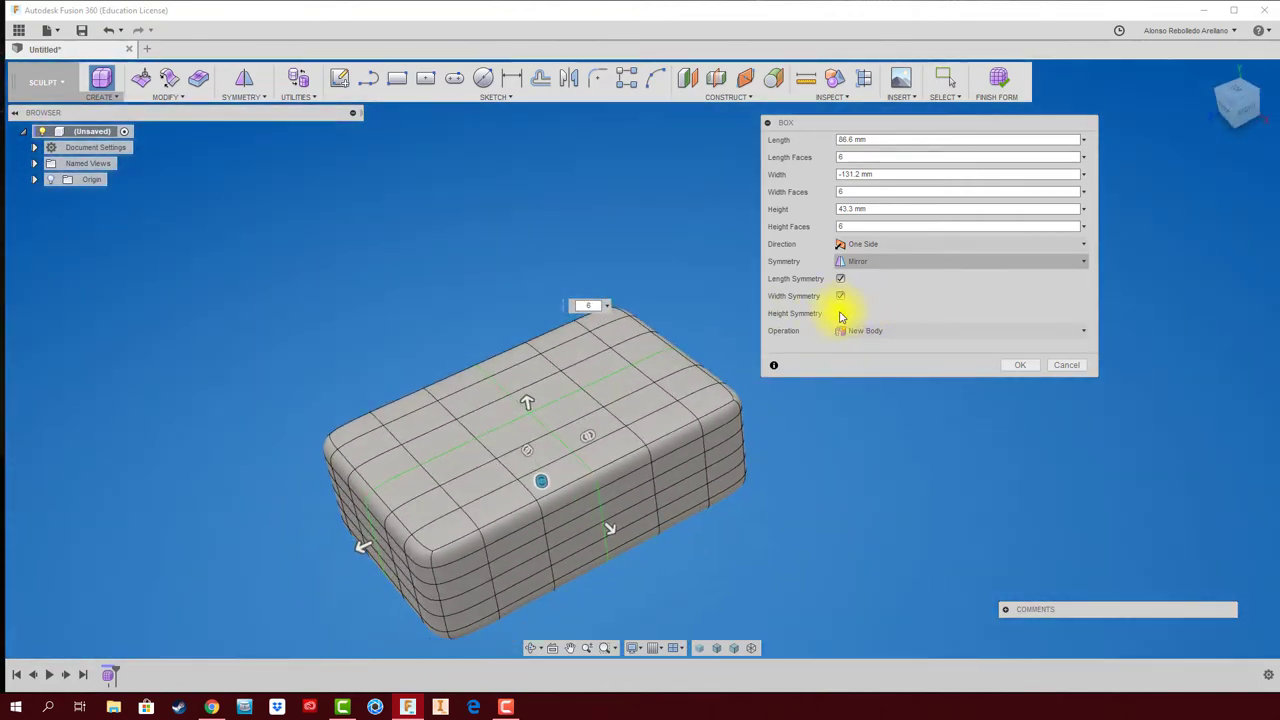
pyautogui.moveTo(840, 317)
pyautogui.keyDown('shift'); pyautogui.mouseDown(button='middle')
pyautogui.moveTo(601, 509)
pyautogui.moveTo(519, 544)
pyautogui.mouseUp(button='middle'); pyautogui.keyUp('shift')
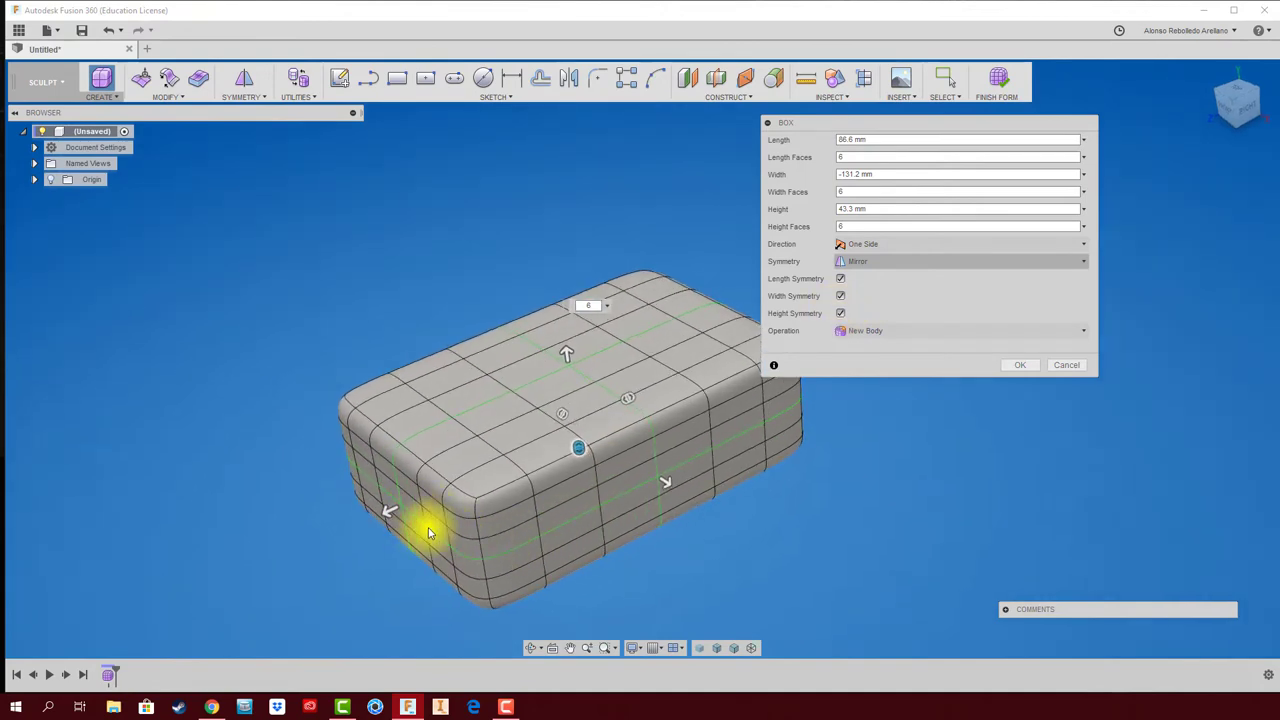
pyautogui.keyDown('shift'); pyautogui.moveTo(677, 486); pyautogui.dragTo(757, 483, button='middle'); pyautogui.keyUp('shift')
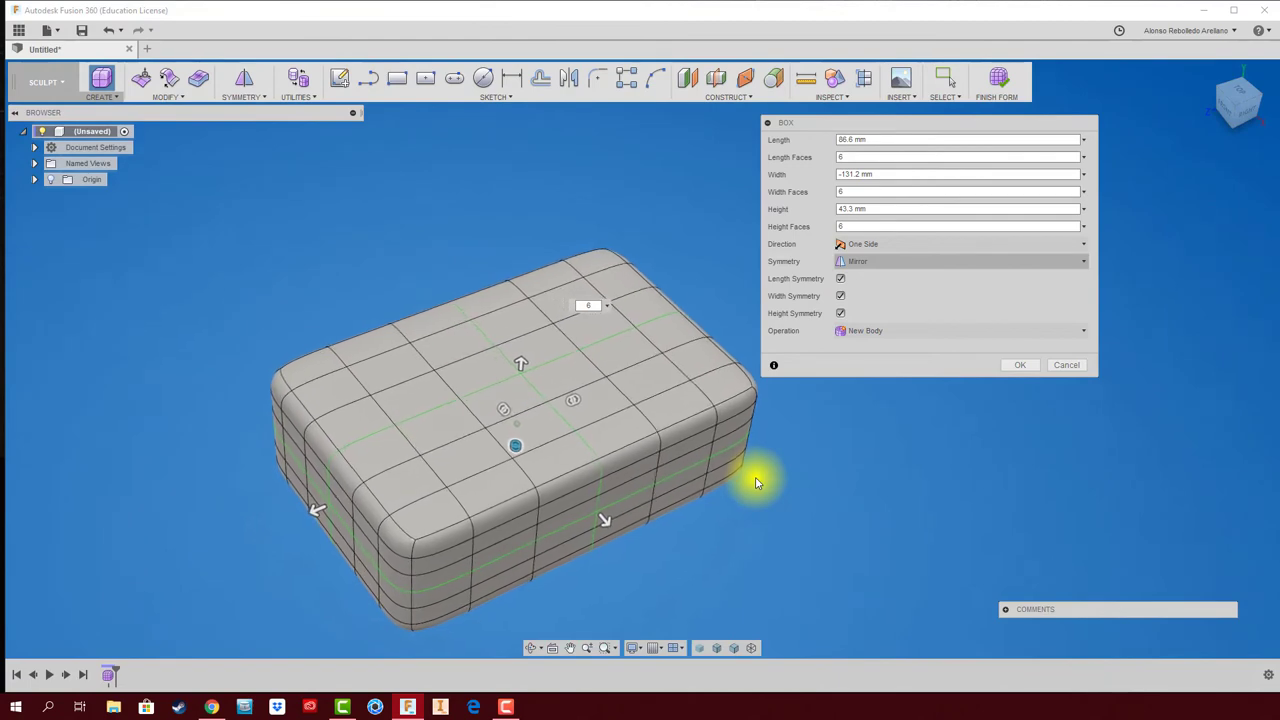
pyautogui.click(840, 314)
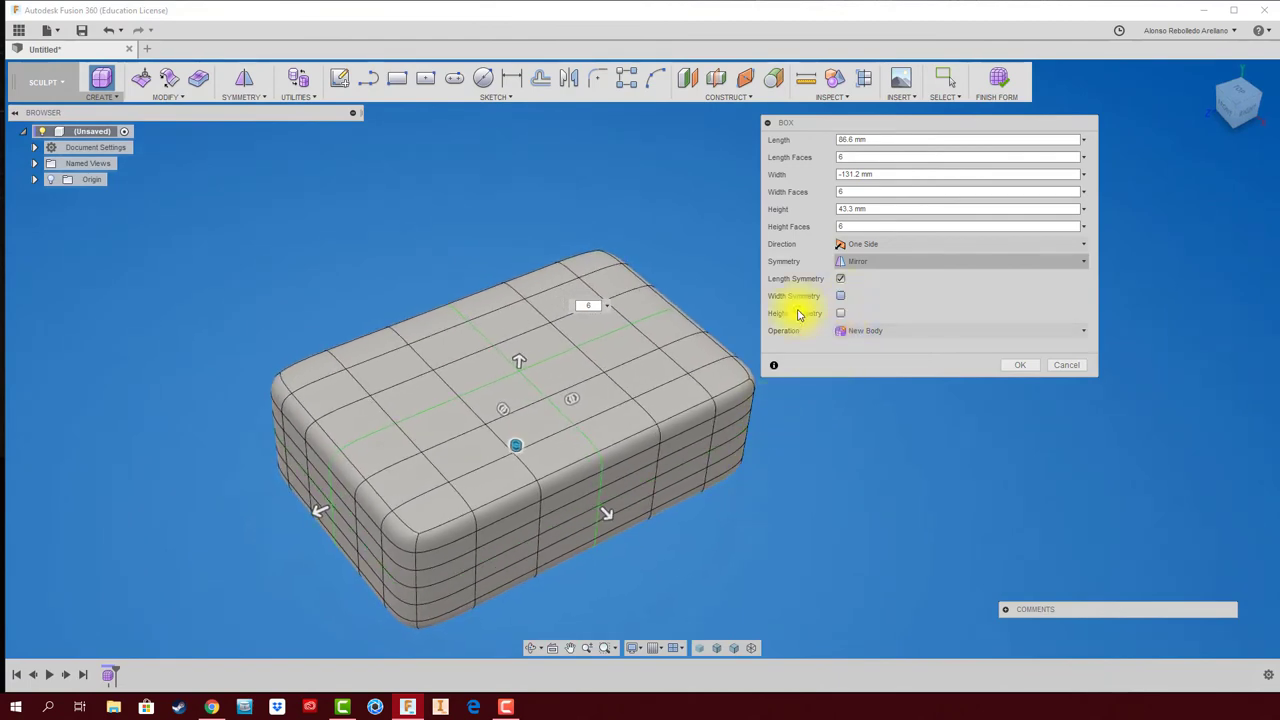
pyautogui.click(1020, 366)
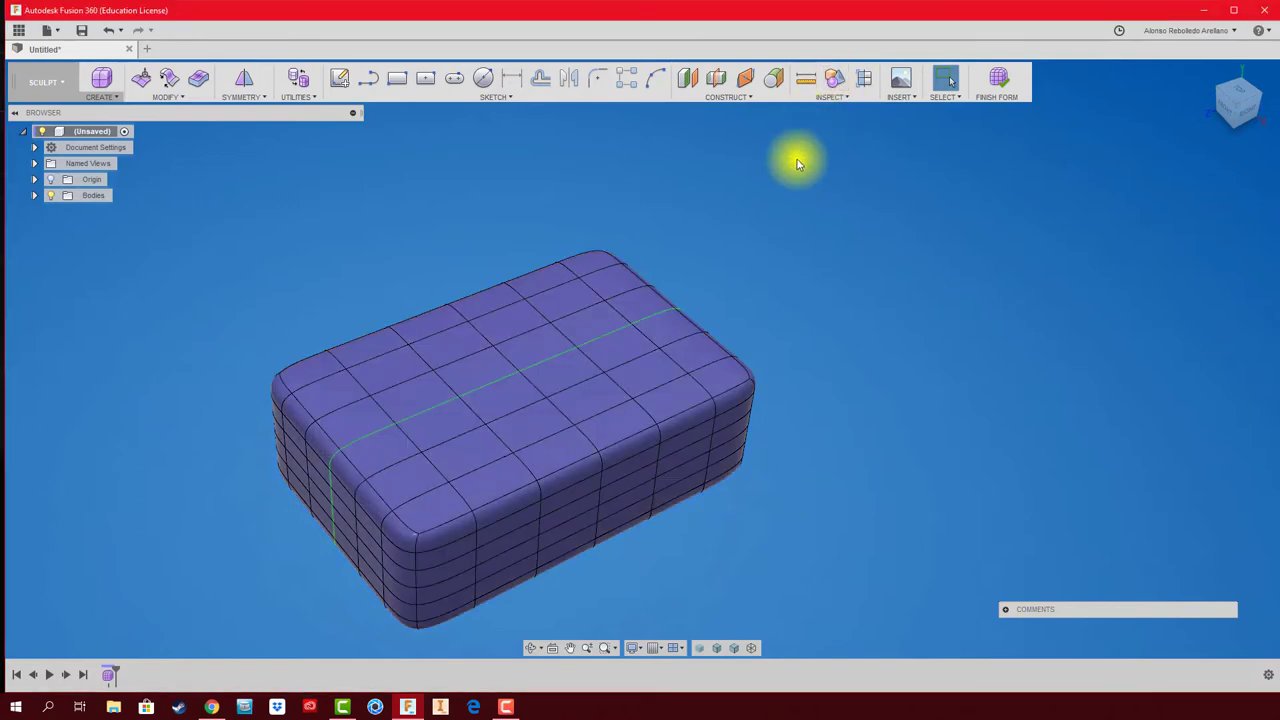
# Pull one top face up about 23.1 mm with Edit Form, raising a mirrored hump
pyautogui.keyDown('shift'); pyautogui.moveTo(794, 157); pyautogui.dragTo(842, 90, button='middle'); pyautogui.keyUp('shift')
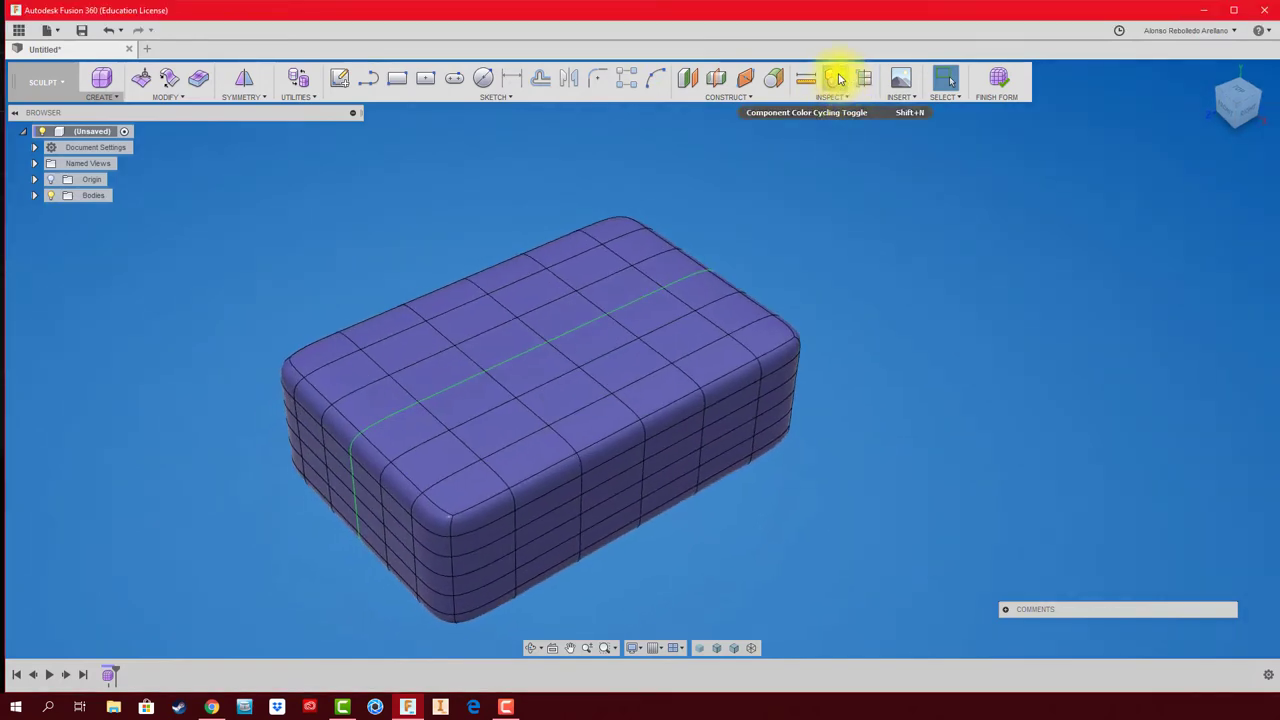
pyautogui.keyDown('shift'); pyautogui.moveTo(851, 177); pyautogui.dragTo(508, 357, button='middle'); pyautogui.keyUp('shift')
pyautogui.moveTo(788, 277)
pyautogui.keyDown('shift'); pyautogui.mouseDown(button='middle')
pyautogui.moveTo(823, 294)
pyautogui.moveTo(731, 354)
pyautogui.mouseUp(button='middle'); pyautogui.keyUp('shift')
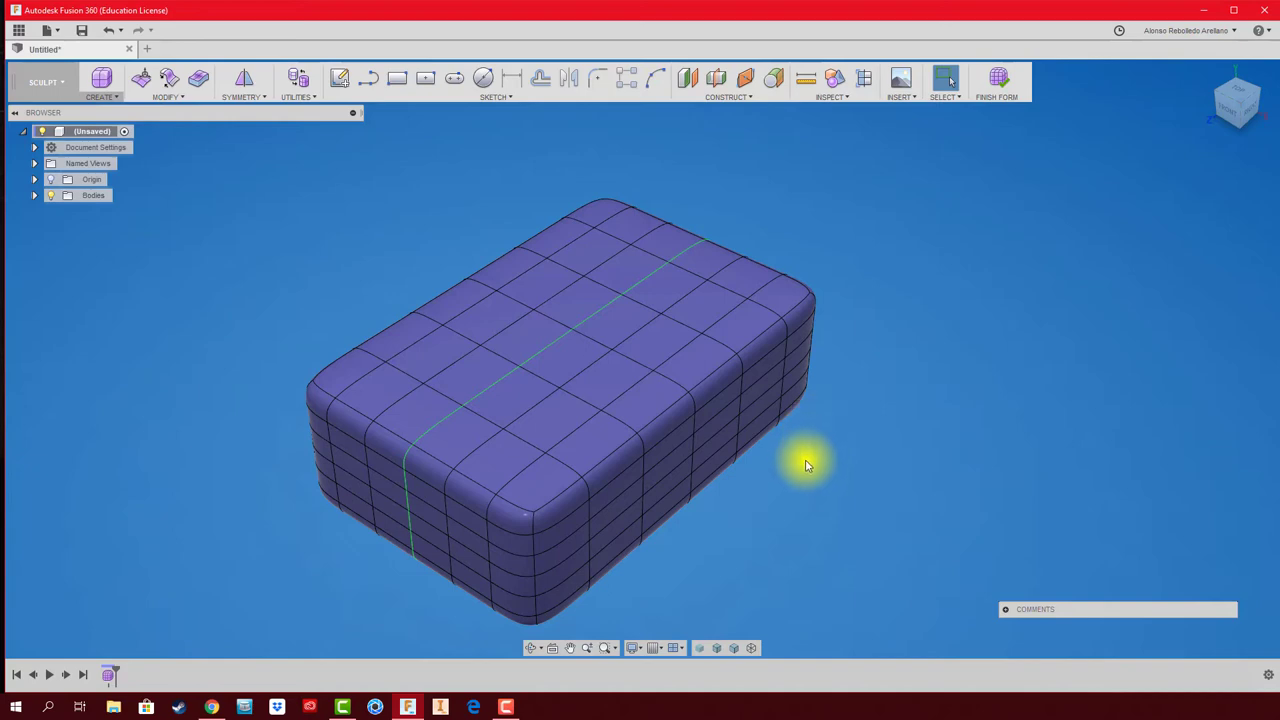
pyautogui.click(568, 418)
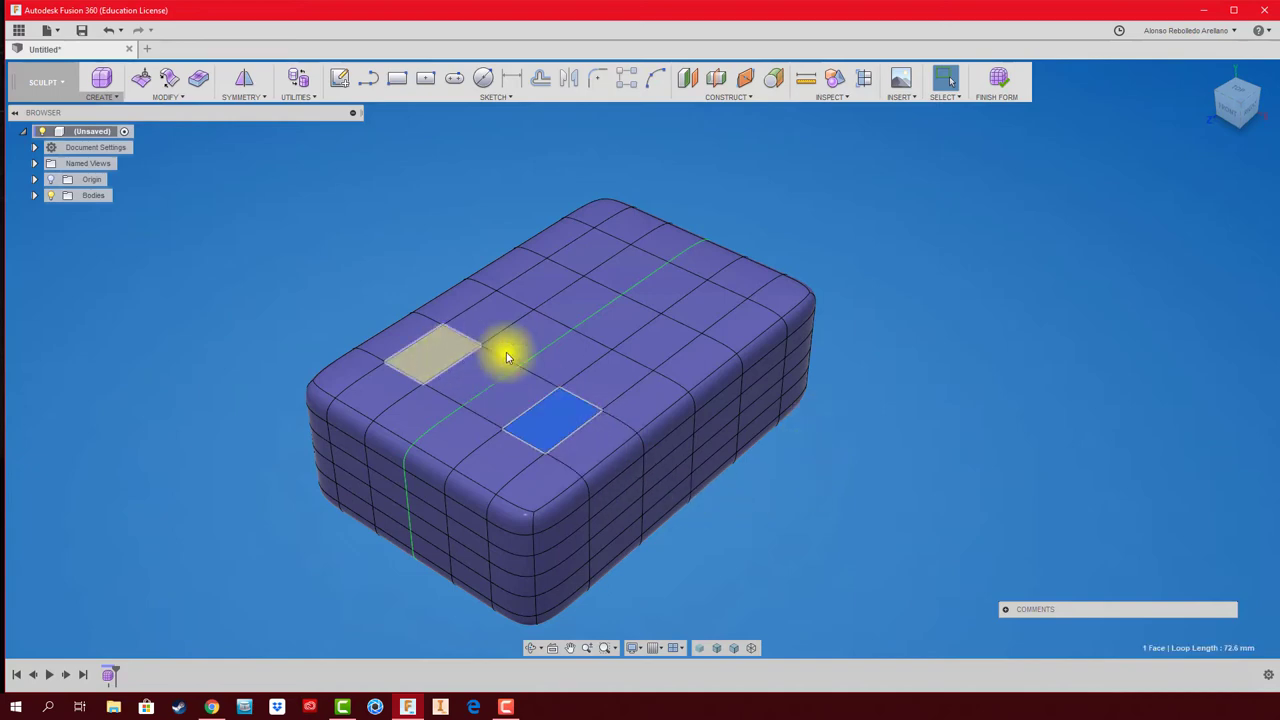
pyautogui.rightClick(562, 422)
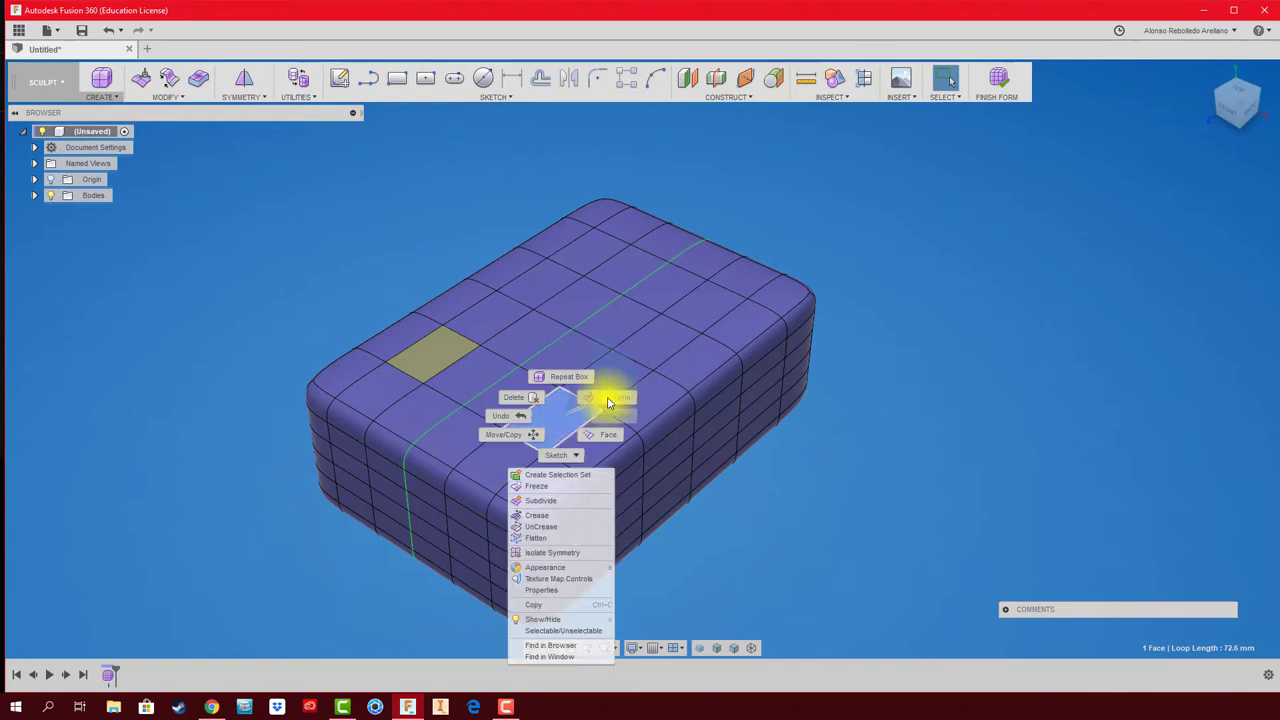
pyautogui.click(608, 400)
pyautogui.moveTo(553, 398); pyautogui.dragTo(550, 302)
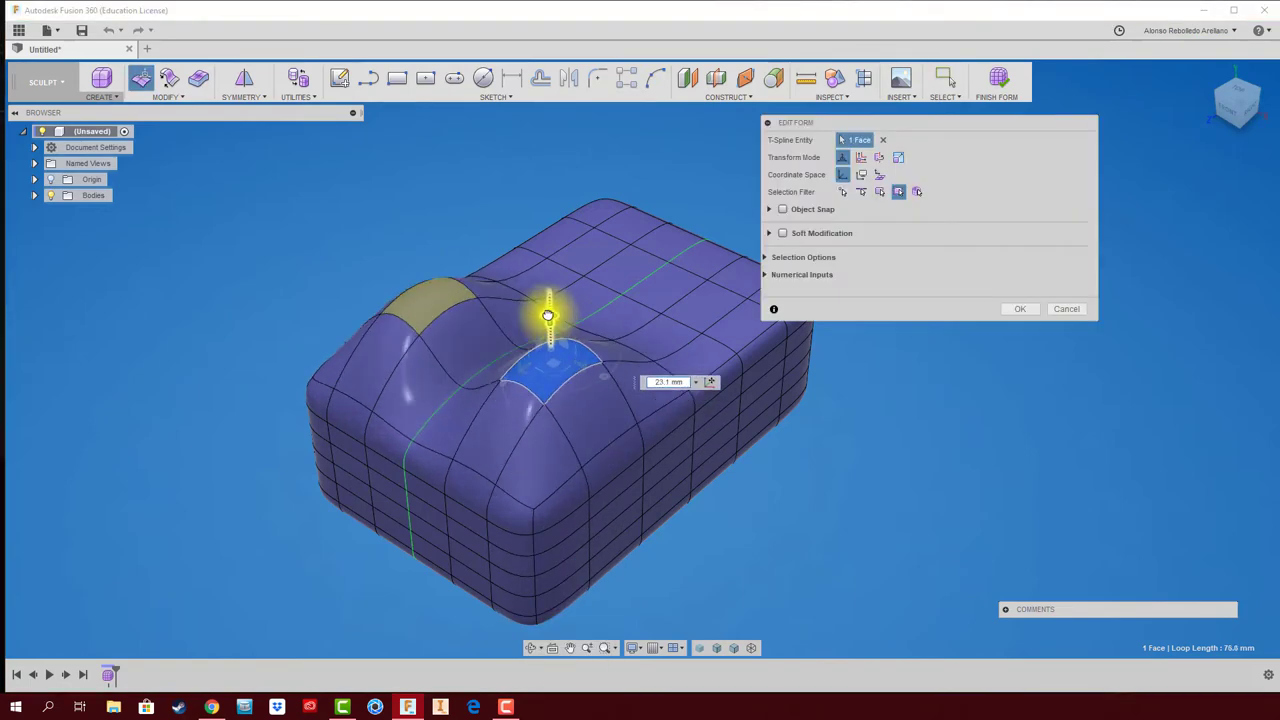
pyautogui.click(1017, 310)
pyautogui.keyDown('shift'); pyautogui.moveTo(917, 380); pyautogui.dragTo(966, 400, button='middle'); pyautogui.keyUp('shift')
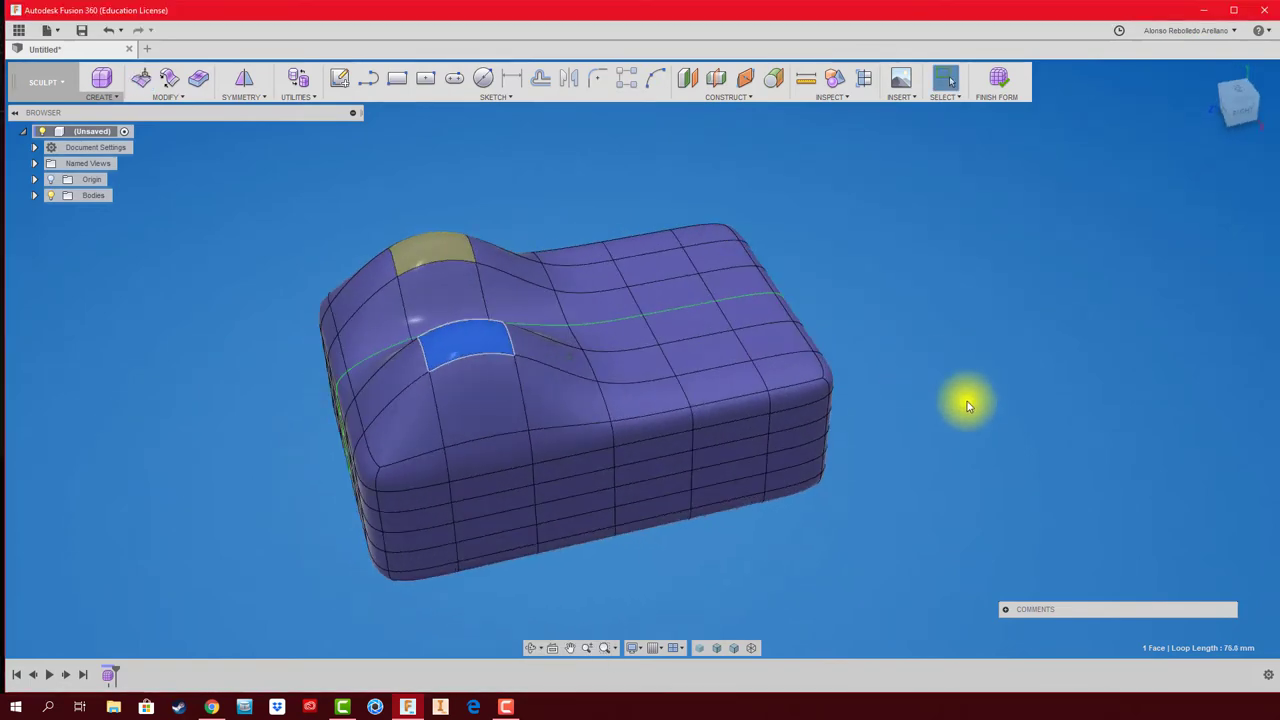
pyautogui.click(867, 440)
pyautogui.moveTo(867, 440)
pyautogui.keyDown('shift'); pyautogui.mouseDown(button='middle')
pyautogui.moveTo(710, 447)
pyautogui.moveTo(706, 432)
pyautogui.mouseUp(button='middle'); pyautogui.keyUp('shift')
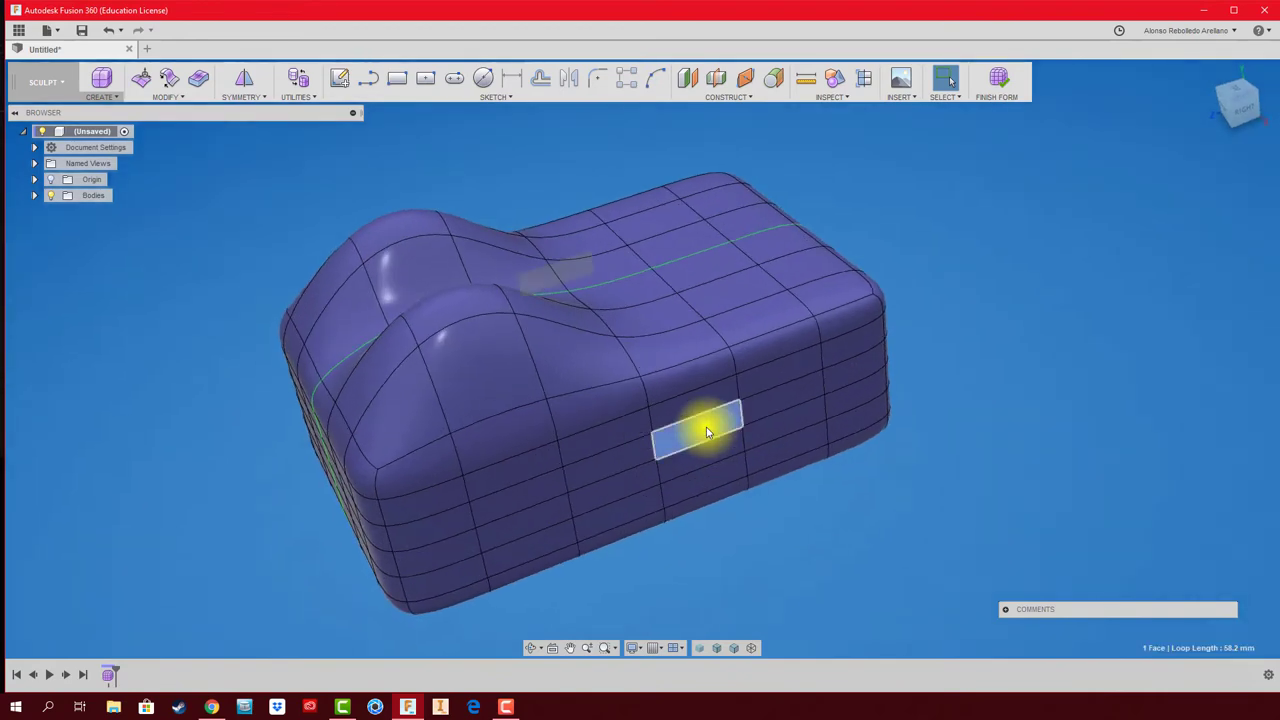
# Drag two side faces far outward with Edit Form into a flared wing, mirrored on the opposite end
pyautogui.click(706, 432)
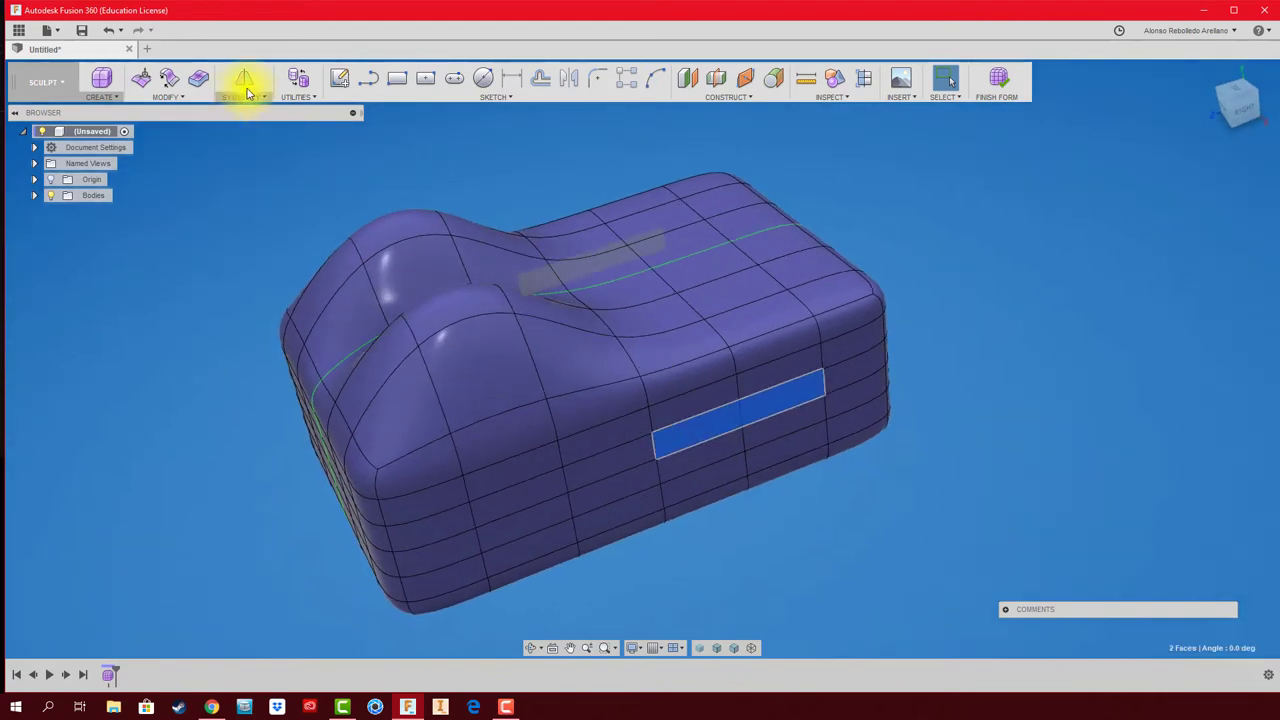
pyautogui.click(140, 78)
pyautogui.keyDown('shift'); pyautogui.moveTo(757, 428); pyautogui.dragTo(790, 405, button='middle'); pyautogui.keyUp('shift')
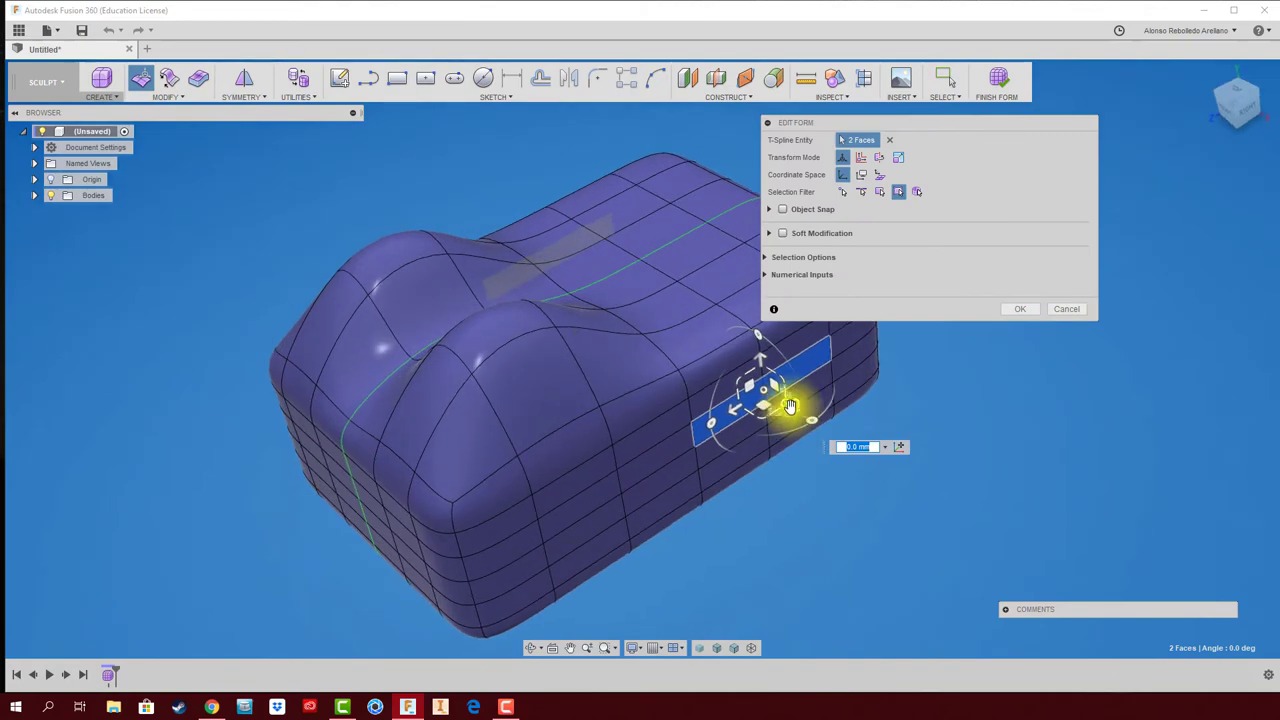
pyautogui.moveTo(790, 405); pyautogui.dragTo(1012, 545)
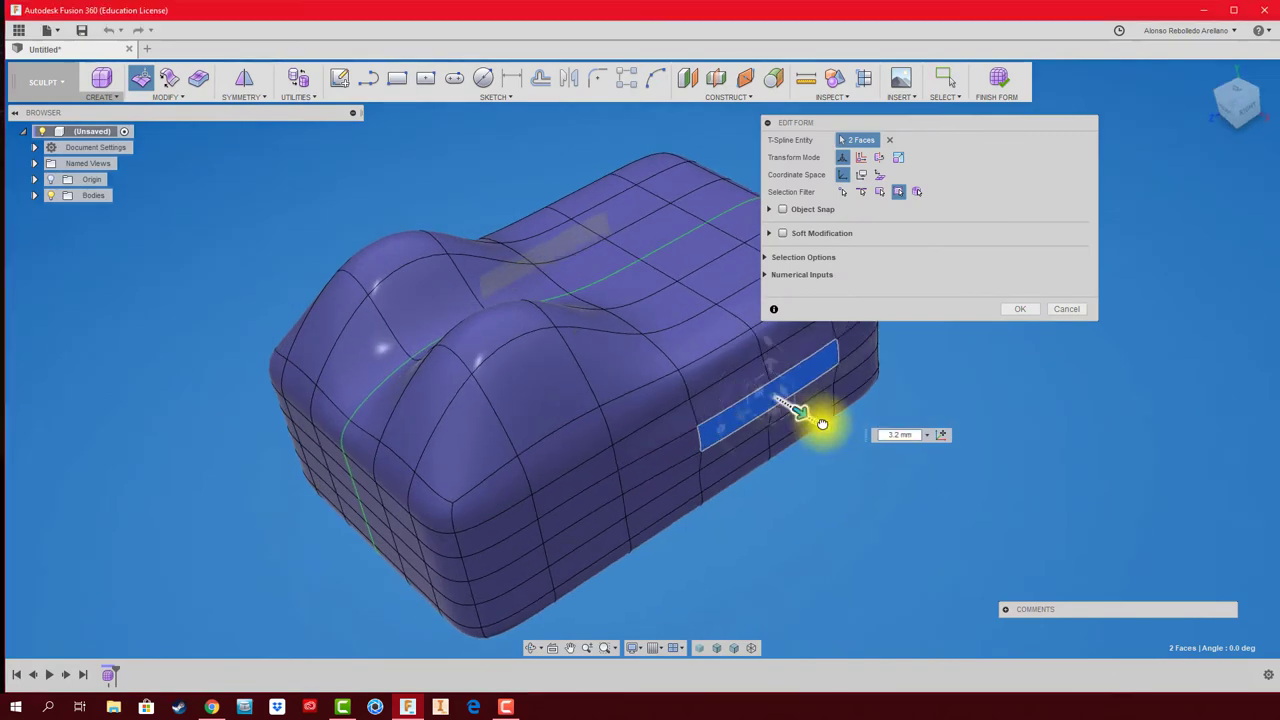
pyautogui.click(1012, 310)
pyautogui.moveTo(963, 329)
pyautogui.keyDown('shift'); pyautogui.mouseDown(button='middle')
pyautogui.moveTo(643, 545)
pyautogui.moveTo(746, 540)
pyautogui.moveTo(609, 486)
pyautogui.mouseUp(button='middle'); pyautogui.keyUp('shift')
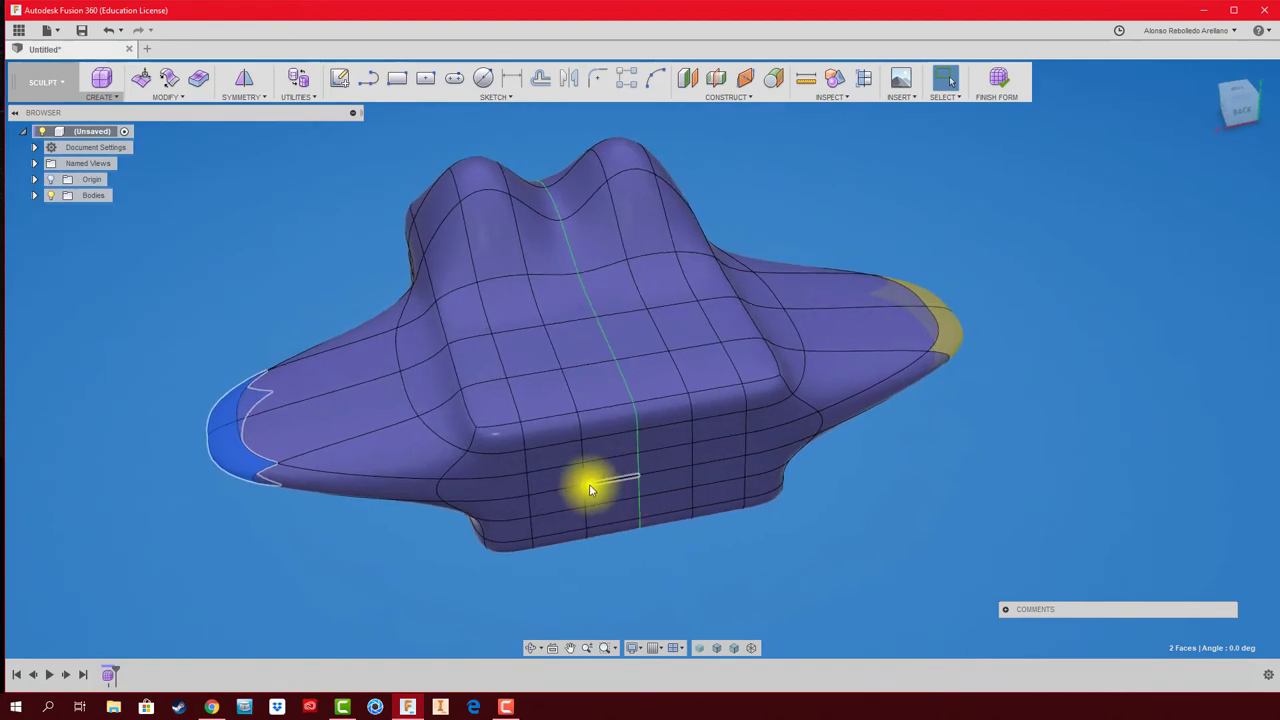
pyautogui.click(567, 492)
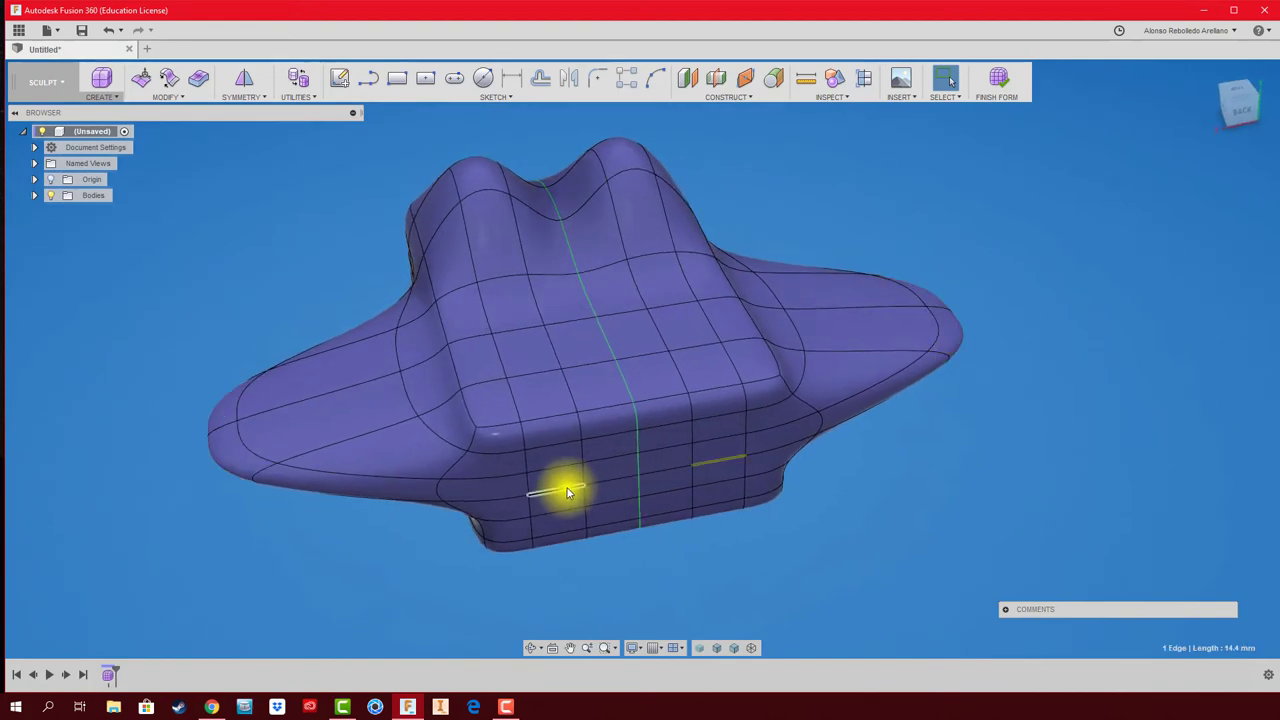
# Pull the selected side edge outward about 32.2 mm, reshaping the underside beneath the wing
pyautogui.keyDown('shift'); pyautogui.moveTo(729, 471); pyautogui.dragTo(148, 82, button='middle'); pyautogui.keyUp('shift')
pyautogui.click(142, 80)
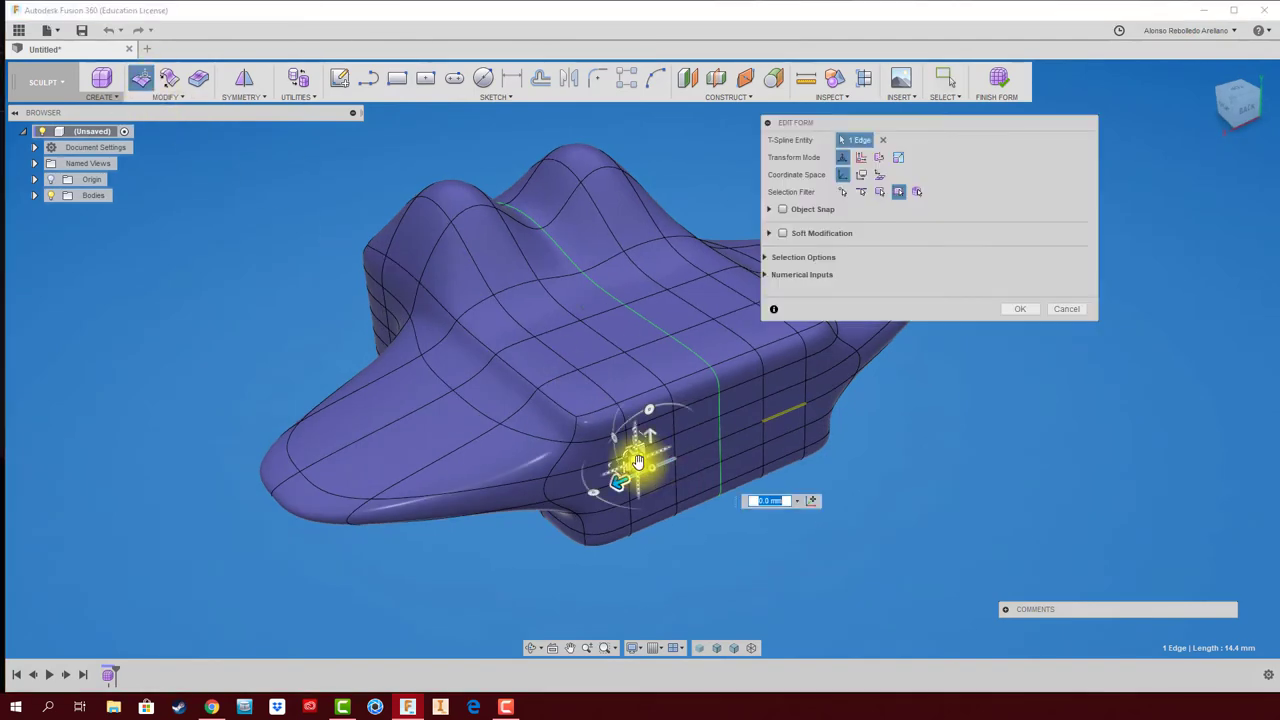
pyautogui.moveTo(637, 461); pyautogui.dragTo(660, 443)
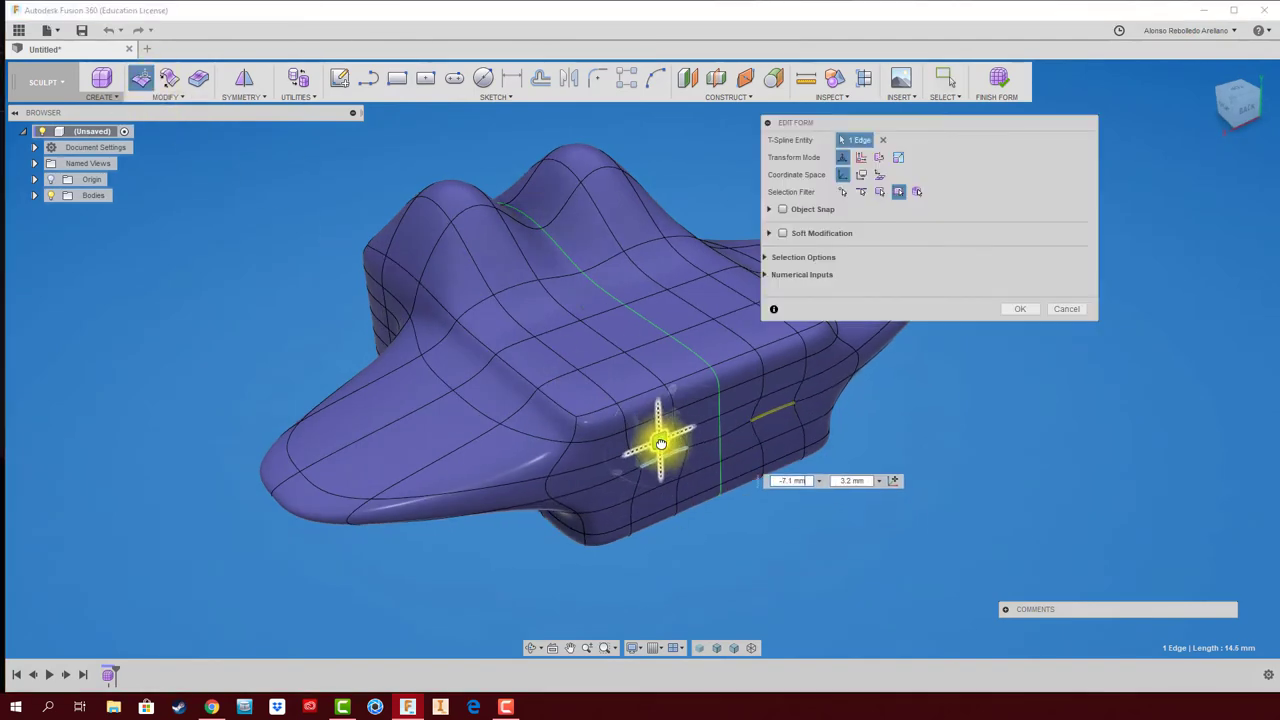
pyautogui.moveTo(658, 458)
pyautogui.keyDown('shift'); pyautogui.mouseDown(button='middle')
pyautogui.moveTo(672, 471)
pyautogui.moveTo(695, 430)
pyautogui.mouseUp(button='middle'); pyautogui.keyUp('shift')
pyautogui.moveTo(691, 436); pyautogui.dragTo(832, 522)
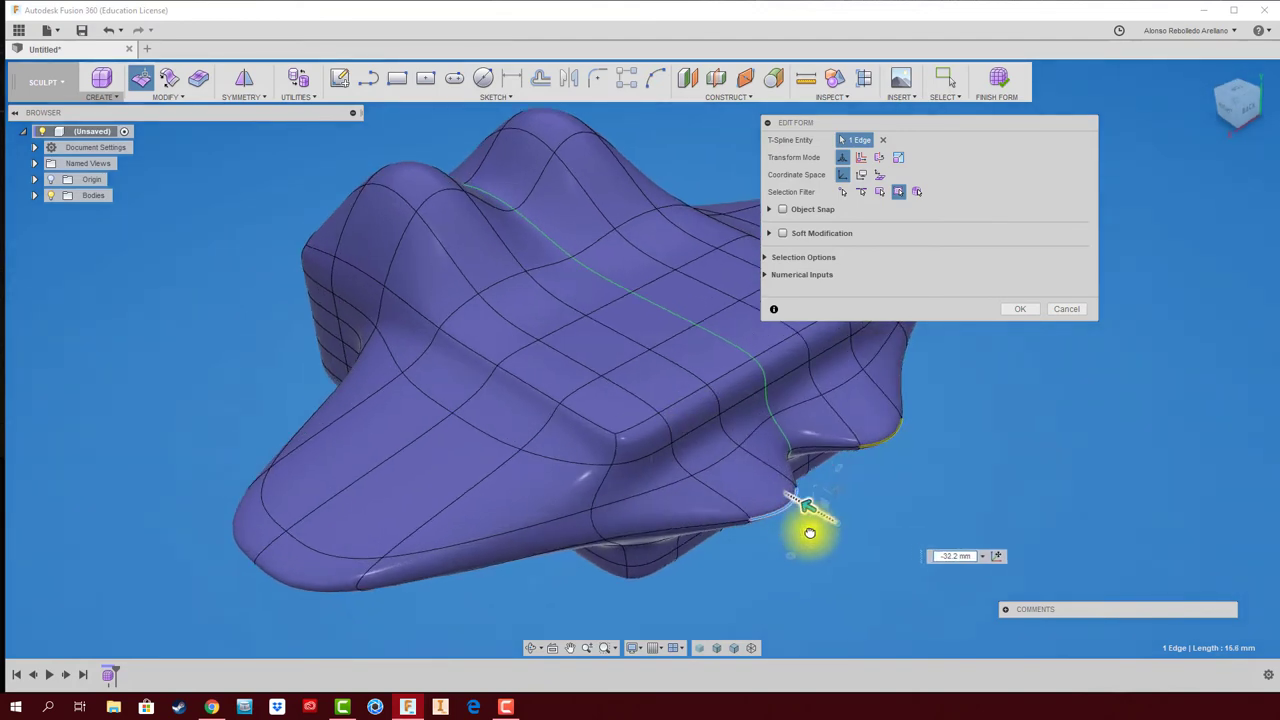
pyautogui.click(1012, 318)
pyautogui.moveTo(1012, 318)
pyautogui.keyDown('shift'); pyautogui.mouseDown(button='middle')
pyautogui.moveTo(986, 403)
pyautogui.moveTo(1006, 491)
pyautogui.moveTo(1003, 466)
pyautogui.moveTo(1029, 429)
pyautogui.moveTo(229, 206)
pyautogui.moveTo(591, 314)
pyautogui.moveTo(566, 320)
pyautogui.mouseUp(button='middle'); pyautogui.keyUp('shift')
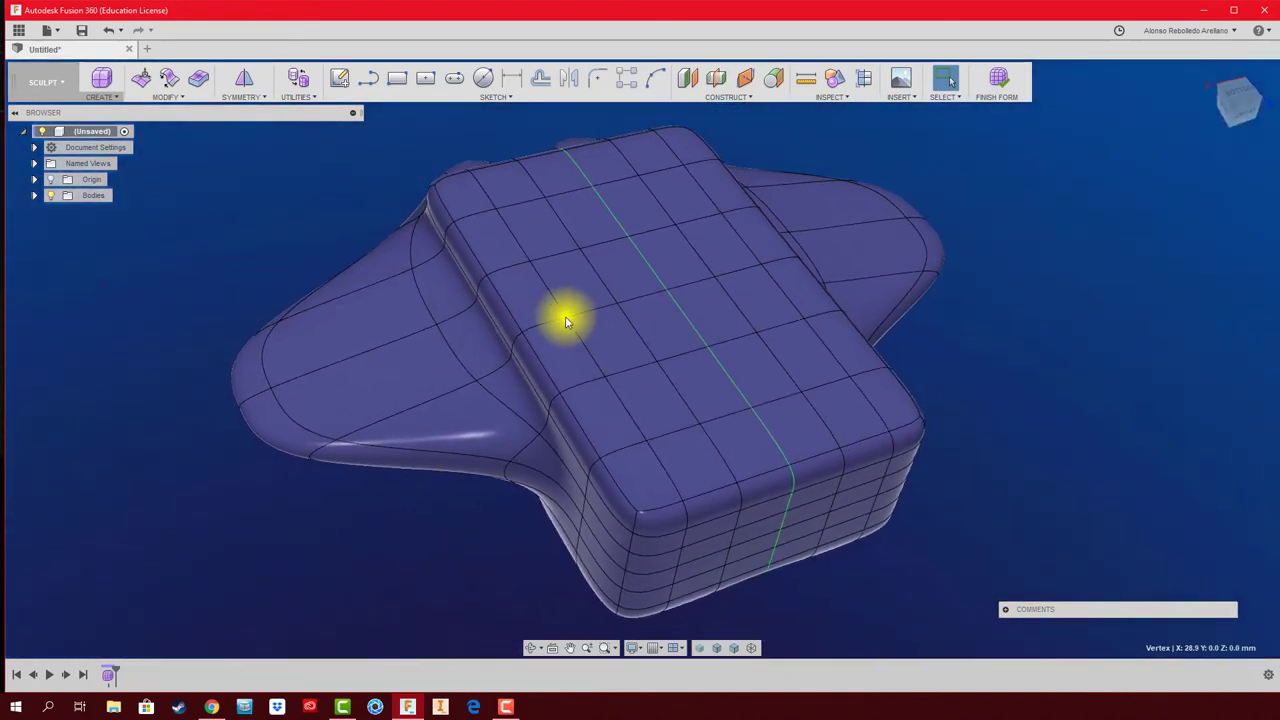
# Pull two vertices on the flat face up about 35.7 mm into a tall ridge beside the first hump
pyautogui.click(566, 317)
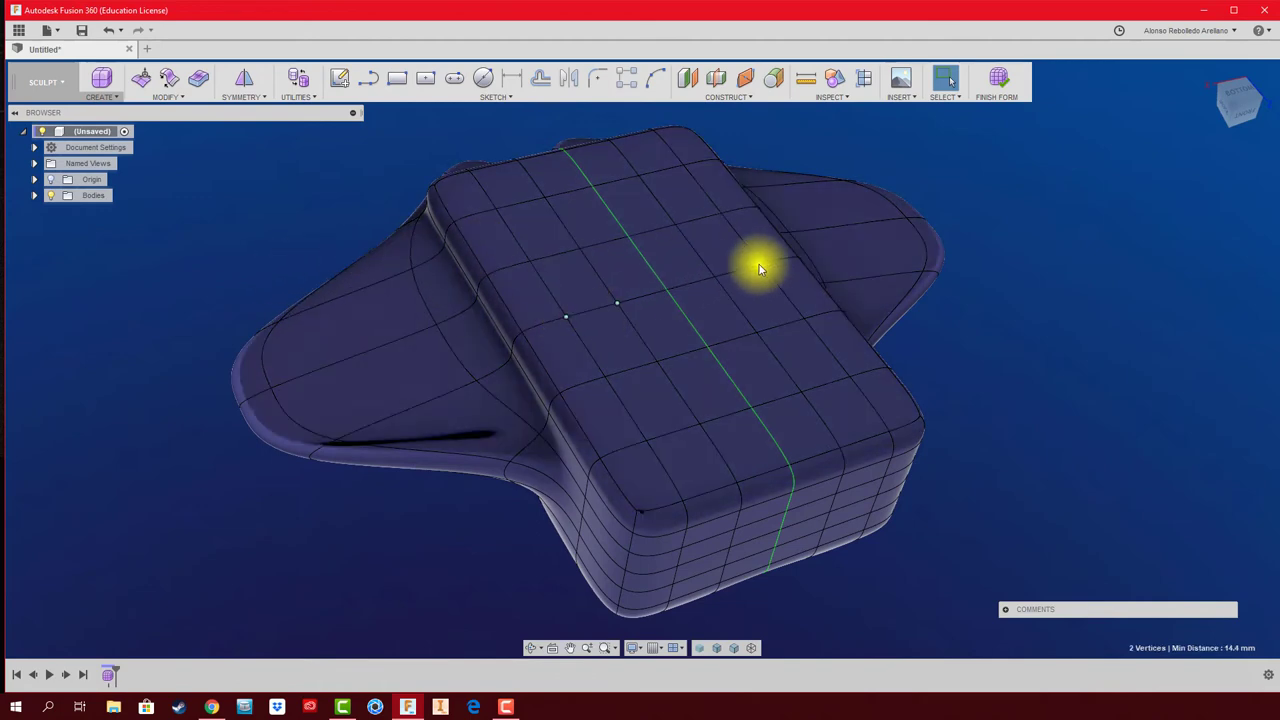
pyautogui.click(143, 82)
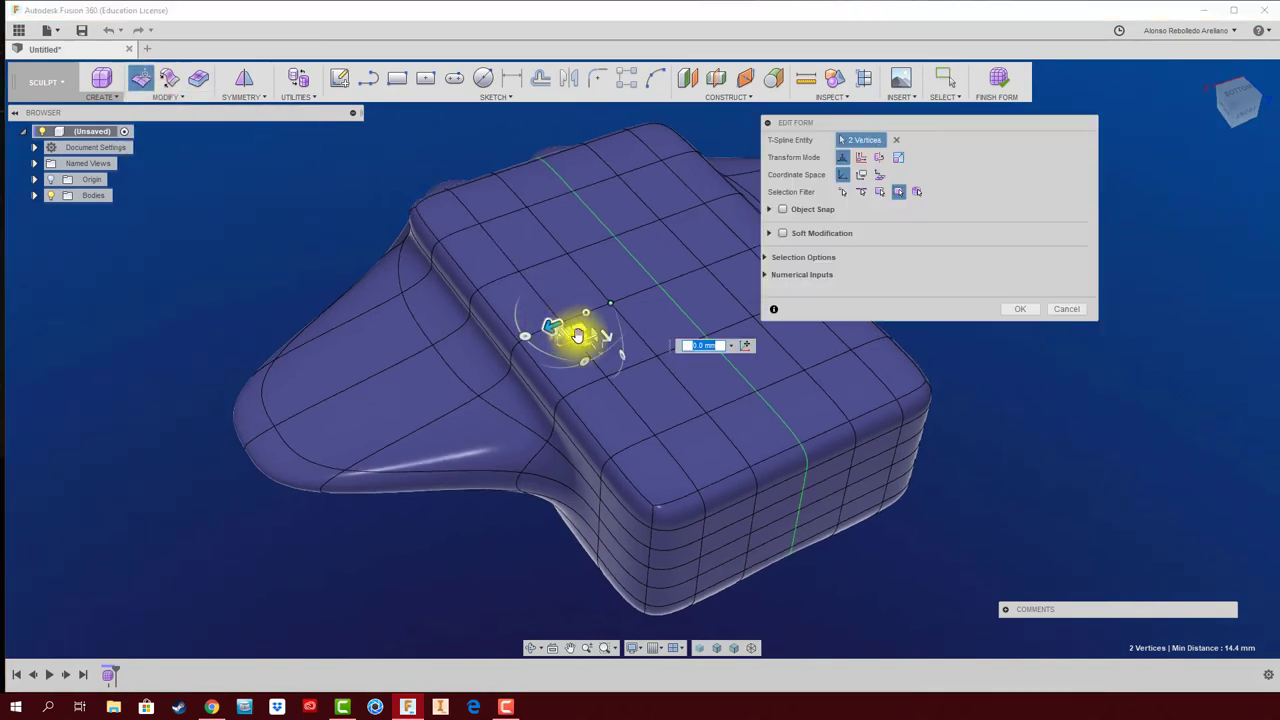
pyautogui.moveTo(578, 335); pyautogui.dragTo(600, 508)
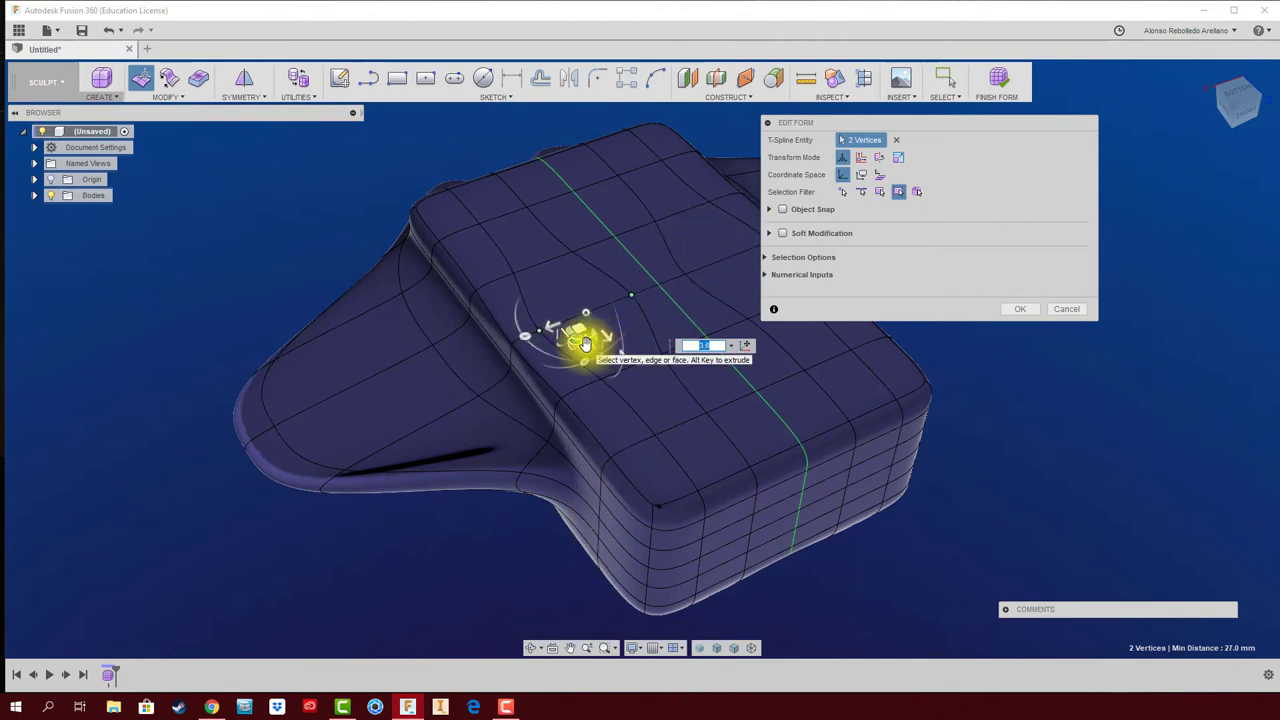
pyautogui.moveTo(606, 338); pyautogui.dragTo(563, 277)
pyautogui.keyDown('shift'); pyautogui.moveTo(580, 291); pyautogui.dragTo(534, 332, button='middle'); pyautogui.keyUp('shift')
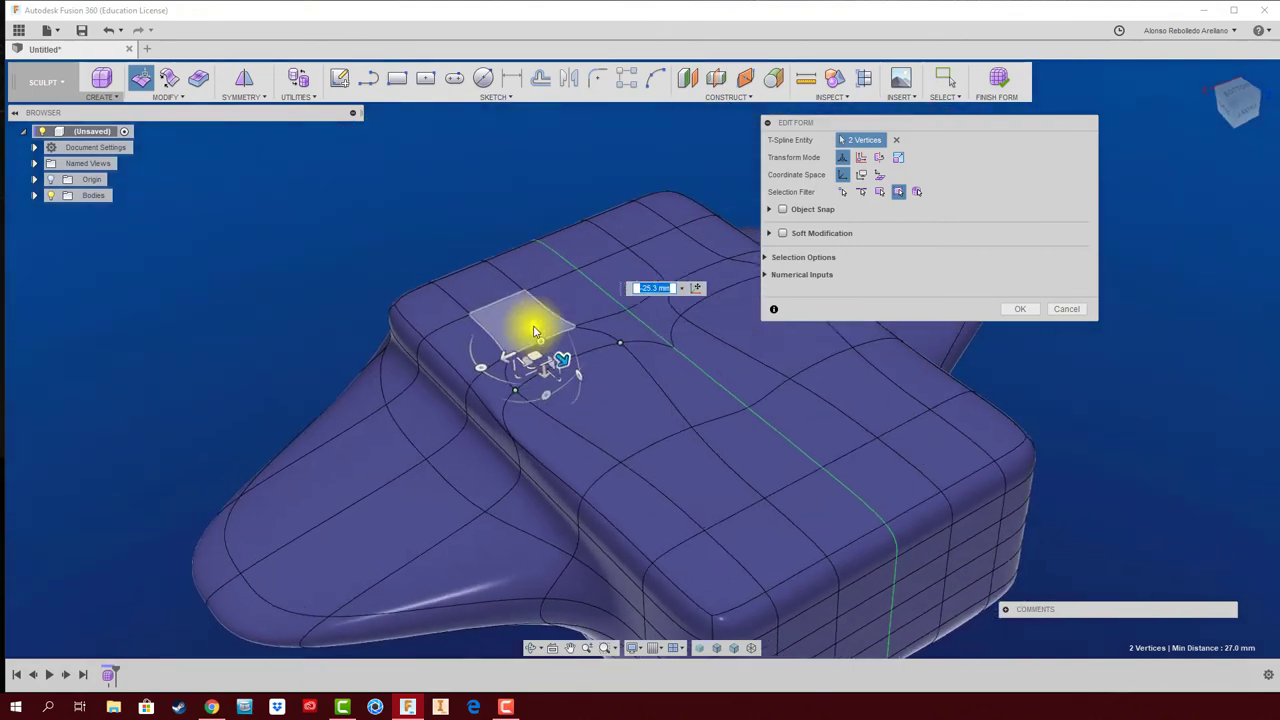
pyautogui.moveTo(543, 371); pyautogui.dragTo(543, 257)
pyautogui.moveTo(543, 257)
pyautogui.keyDown('shift'); pyautogui.mouseDown(button='middle')
pyautogui.moveTo(697, 289)
pyautogui.moveTo(930, 297)
pyautogui.mouseUp(button='middle'); pyautogui.keyUp('shift')
pyautogui.click(1016, 311)
pyautogui.moveTo(1016, 311)
pyautogui.keyDown('shift'); pyautogui.mouseDown(button='middle')
pyautogui.moveTo(894, 331)
pyautogui.moveTo(875, 378)
pyautogui.moveTo(666, 454)
pyautogui.moveTo(557, 477)
pyautogui.moveTo(557, 463)
pyautogui.moveTo(540, 467)
pyautogui.mouseUp(button='middle'); pyautogui.keyUp('shift')
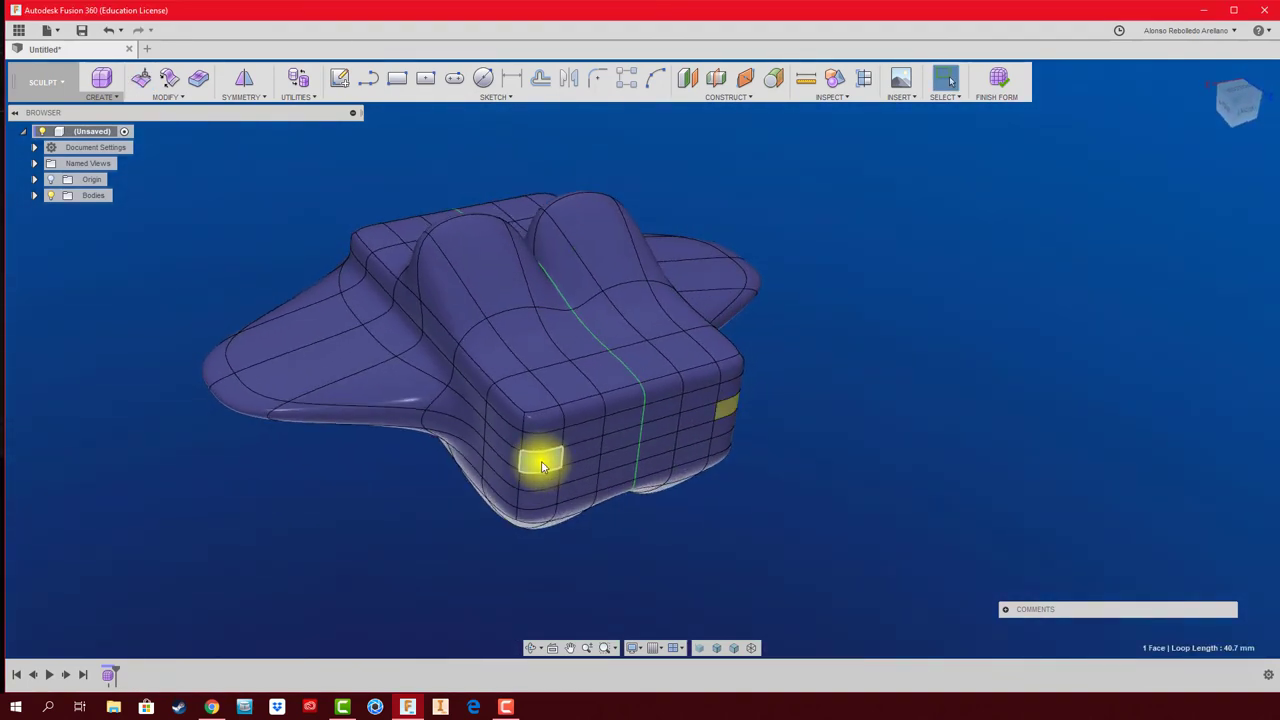
# Pull two front side faces out about 32.7 mm into a new curved lobe, mirrored opposite
pyautogui.keyDown('shift'); pyautogui.click(540, 465); pyautogui.keyUp('shift')
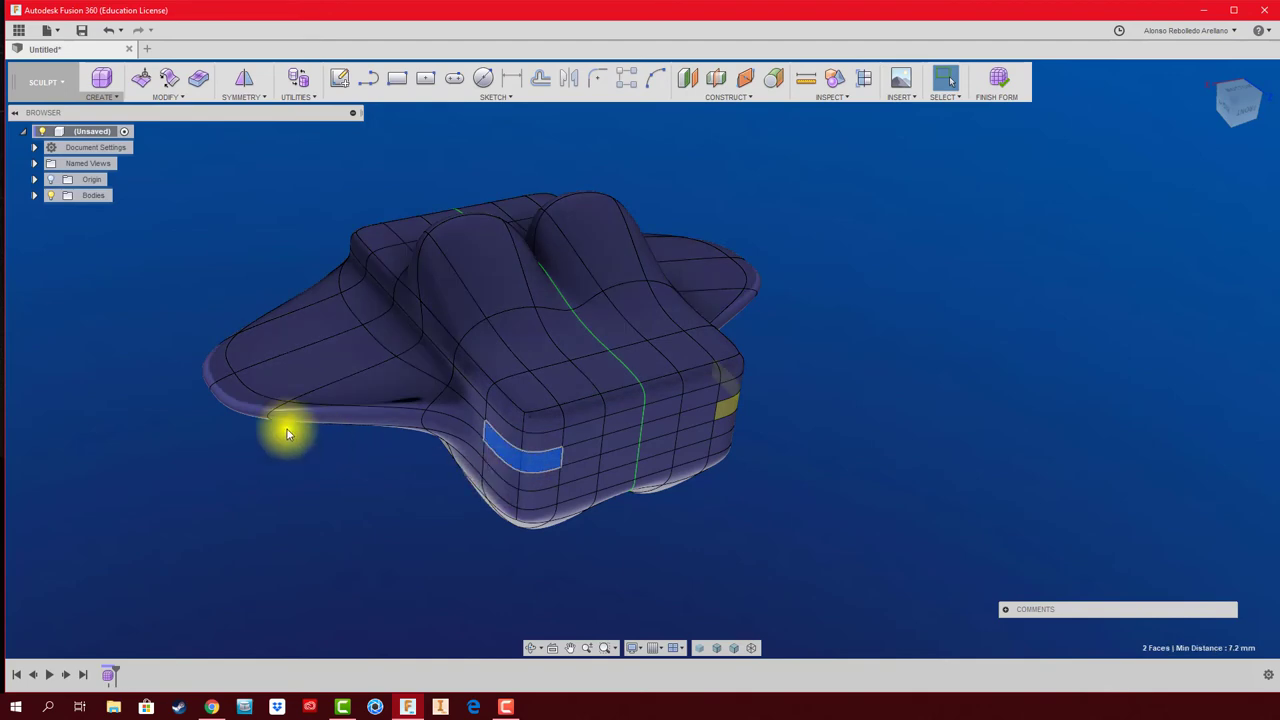
pyautogui.click(141, 78)
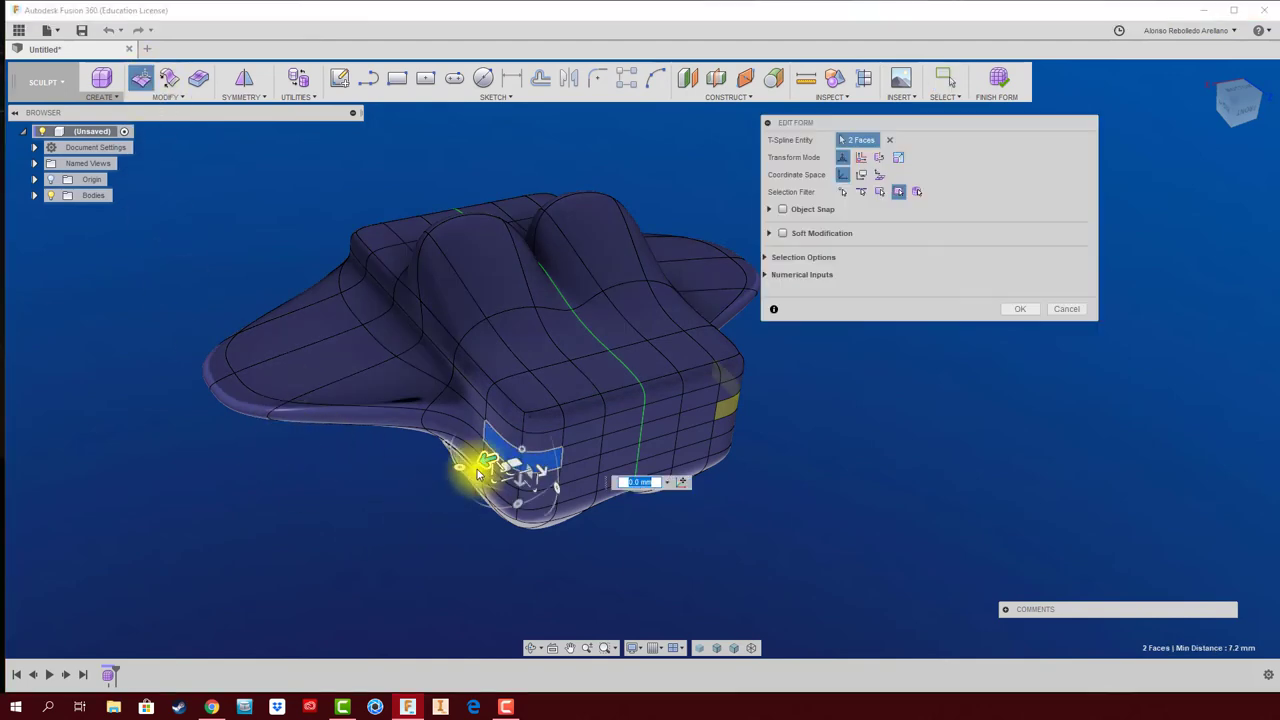
pyautogui.moveTo(465, 467)
pyautogui.mouseDown()
pyautogui.moveTo(357, 500)
pyautogui.moveTo(364, 527)
pyautogui.moveTo(466, 600)
pyautogui.mouseUp()
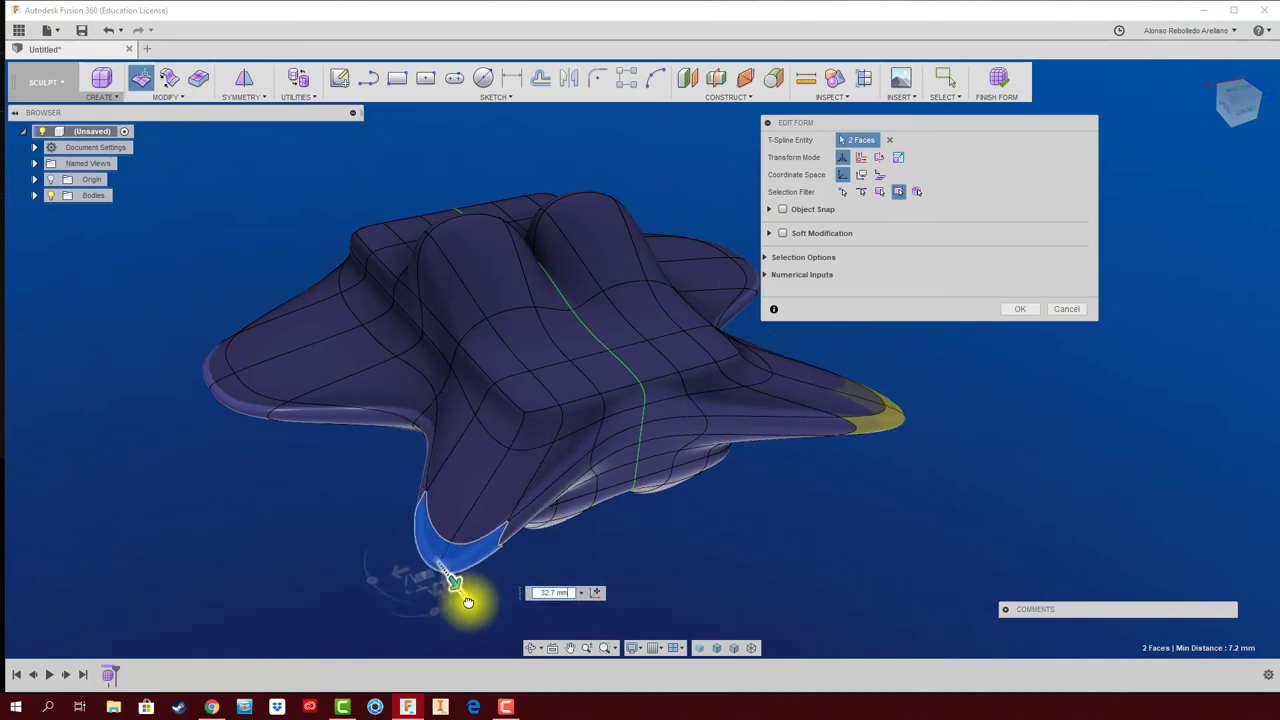
pyautogui.click(1018, 309)
pyautogui.moveTo(997, 329)
pyautogui.keyDown('shift'); pyautogui.mouseDown(button='middle')
pyautogui.moveTo(979, 475)
pyautogui.moveTo(573, 410)
pyautogui.mouseUp(button='middle'); pyautogui.keyUp('shift')
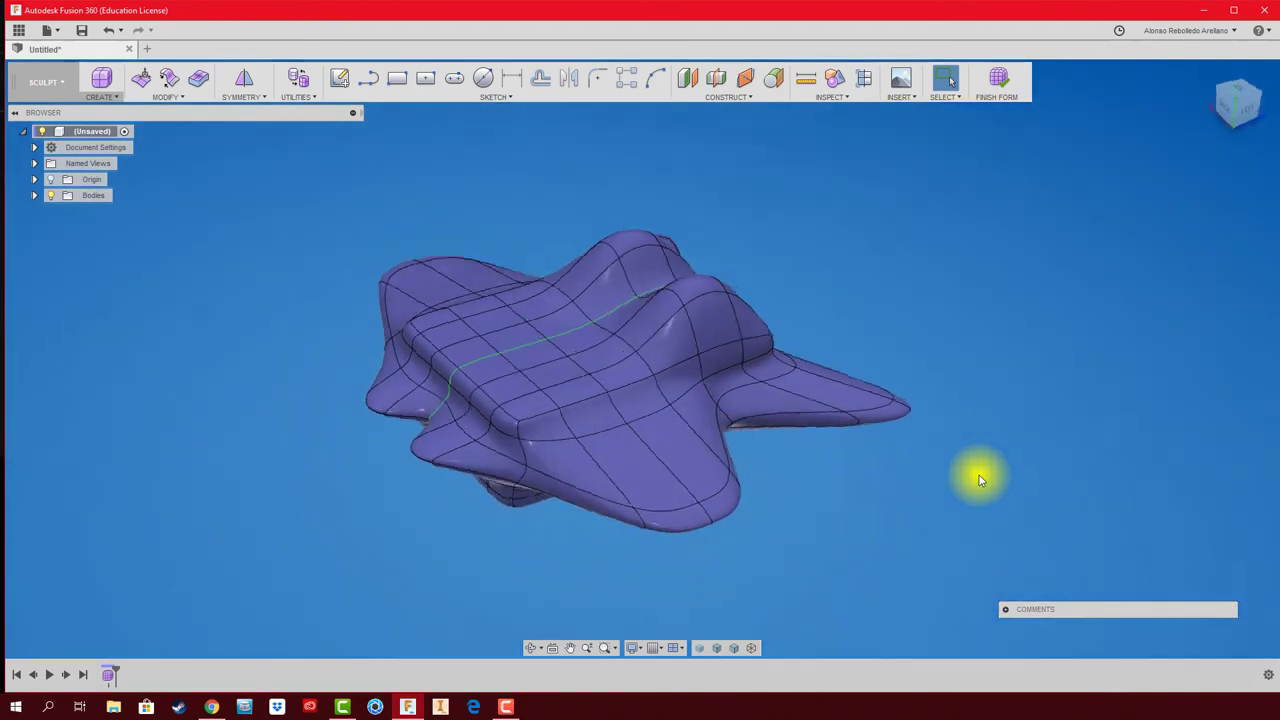
# Raise a small bump on one top face, then delete a lobe face to leave mirrored oval holes
pyautogui.click(589, 420)
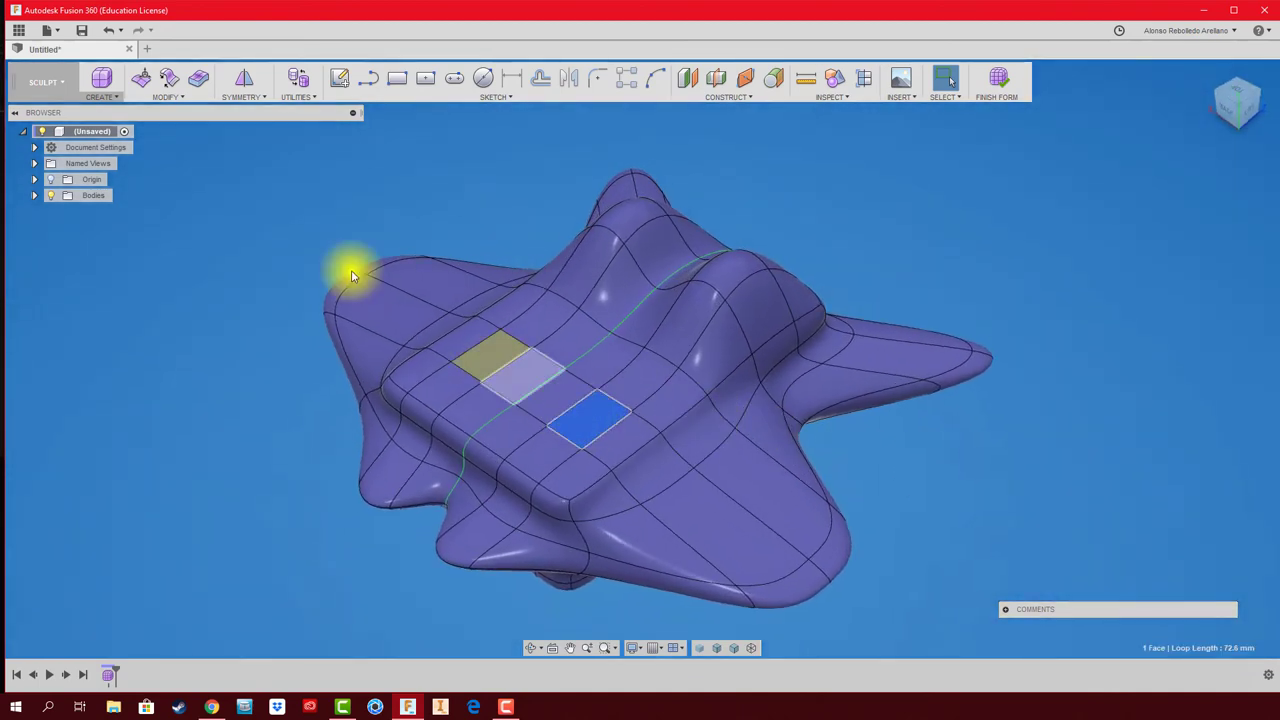
pyautogui.click(141, 78)
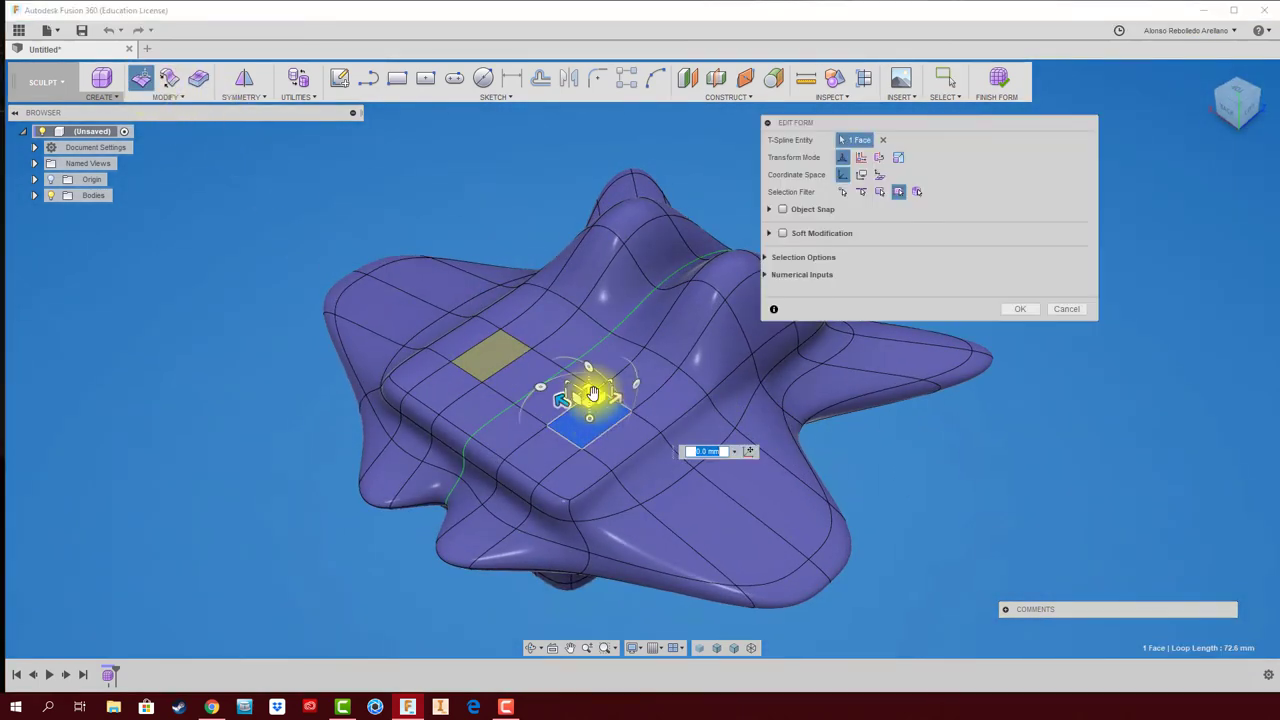
pyautogui.moveTo(586, 388); pyautogui.dragTo(584, 340)
pyautogui.click(1040, 309)
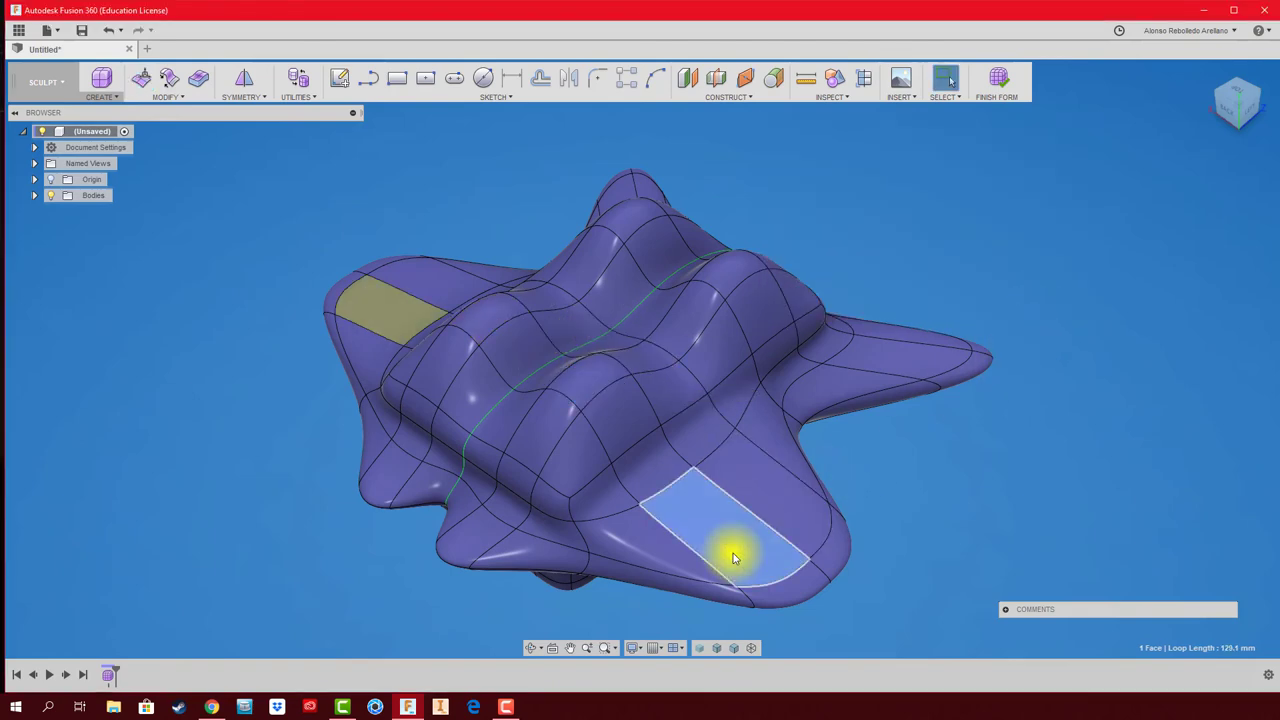
pyautogui.press('Delete')
pyautogui.moveTo(733, 553)
pyautogui.keyDown('shift'); pyautogui.mouseDown(button='middle')
pyautogui.moveTo(716, 606)
pyautogui.moveTo(856, 441)
pyautogui.mouseUp(button='middle'); pyautogui.keyUp('shift')
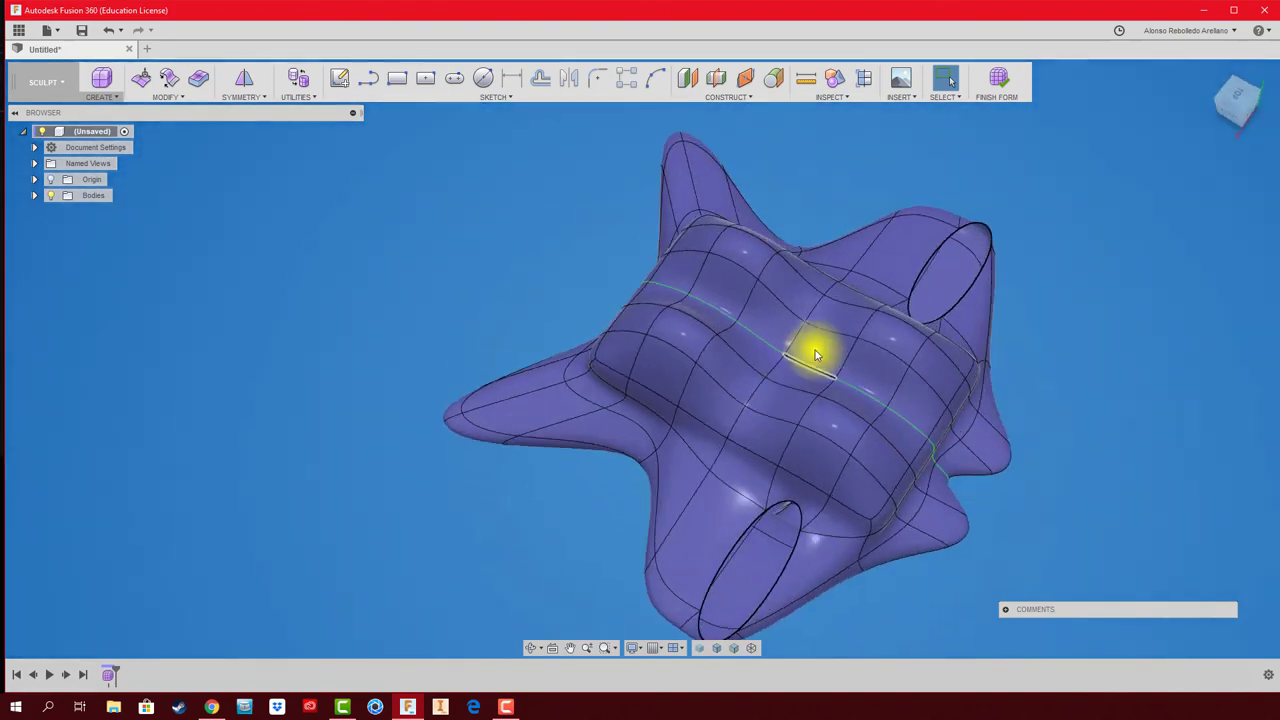